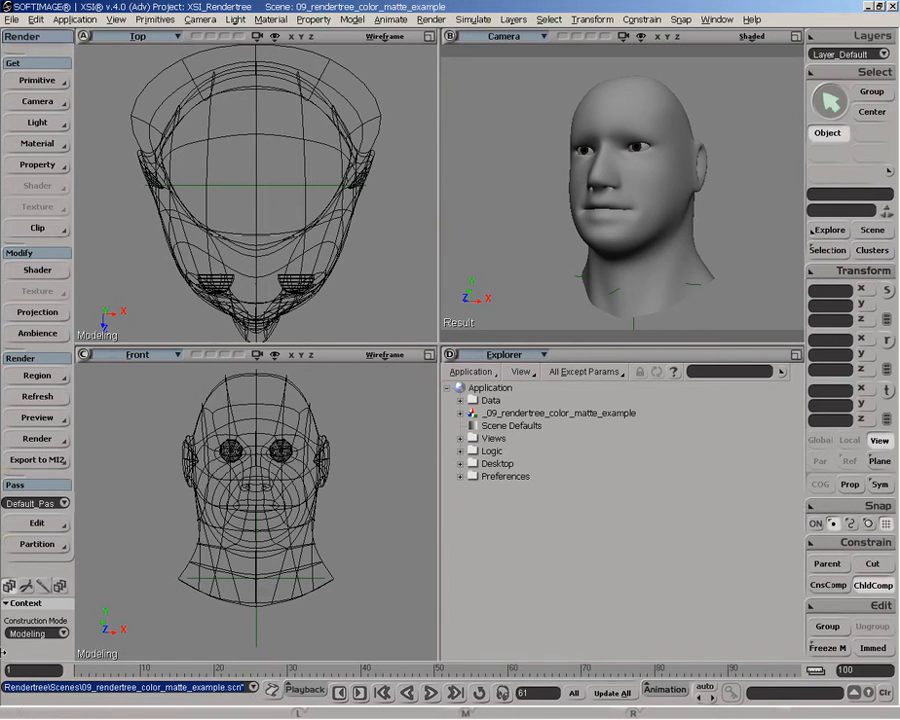
Scrub through the head's animation on the timeline and return to frame 1.
drag(17, 651, 19, 650)
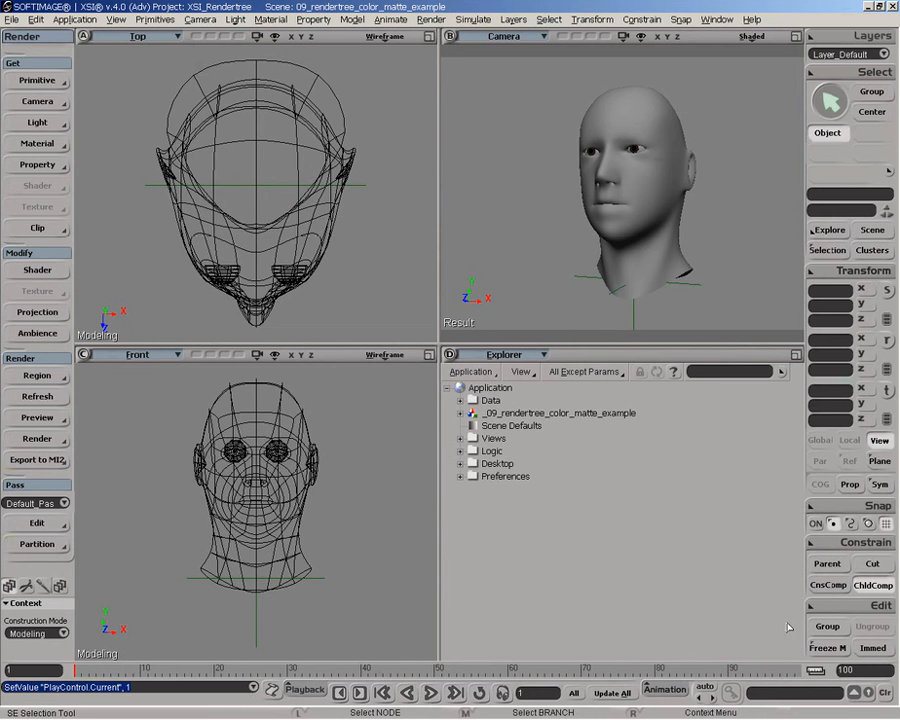
drag(782, 671, 47, 662)
Select the head in the Camera view, open its material in the Render Tree and add a Fractal texture node.
click(634, 108)
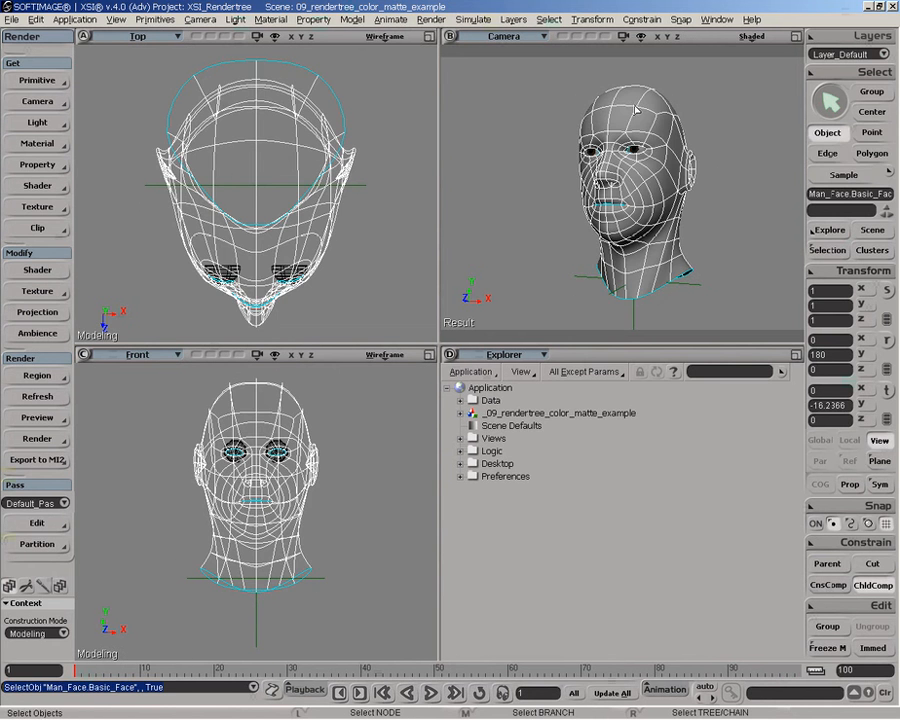
key(7)
click(166, 369)
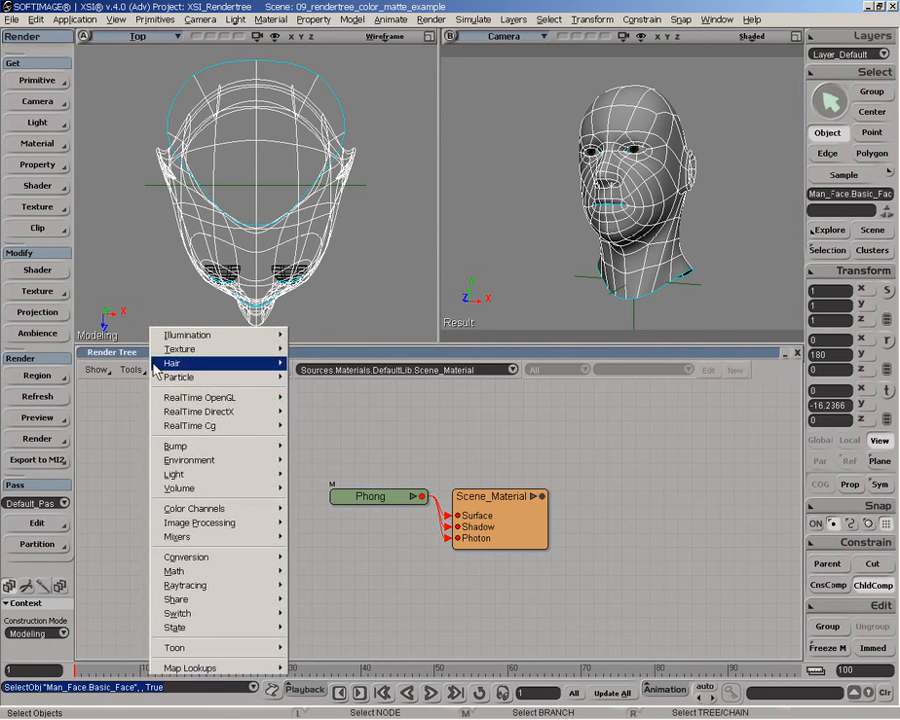
mouse_move(199, 356)
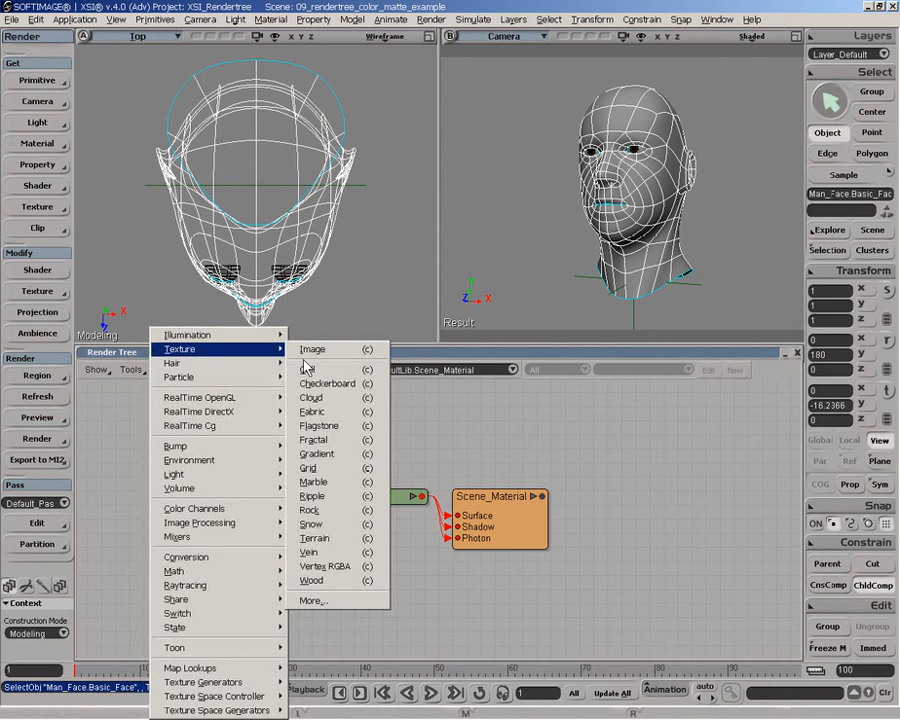
click(318, 439)
Connect the Fractal node to the Surface port of Scene_Material and spread the nodes apart.
drag(534, 530, 601, 531)
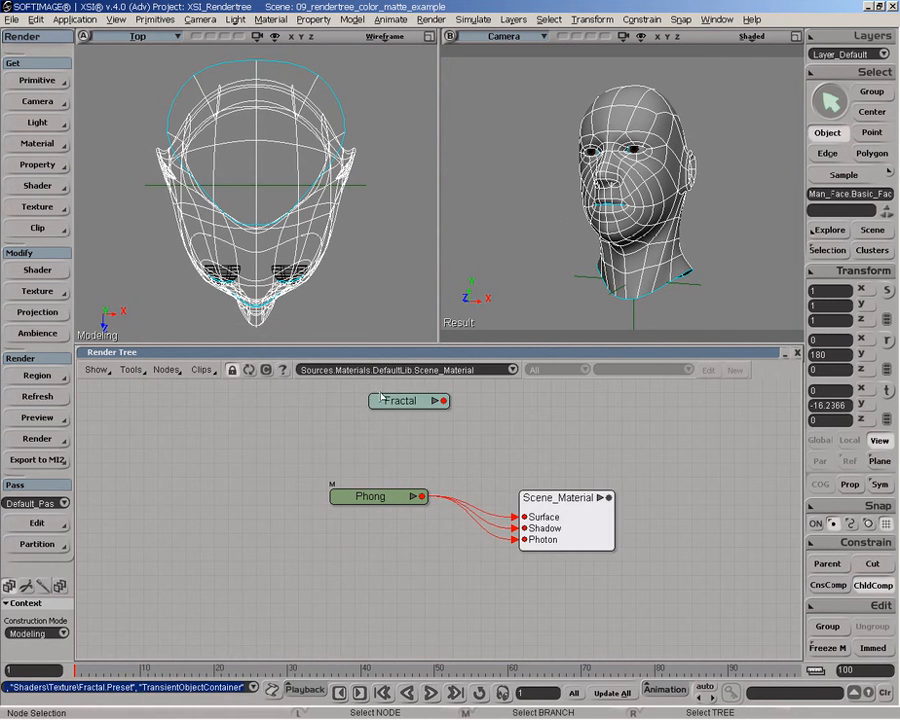
drag(404, 407, 542, 494)
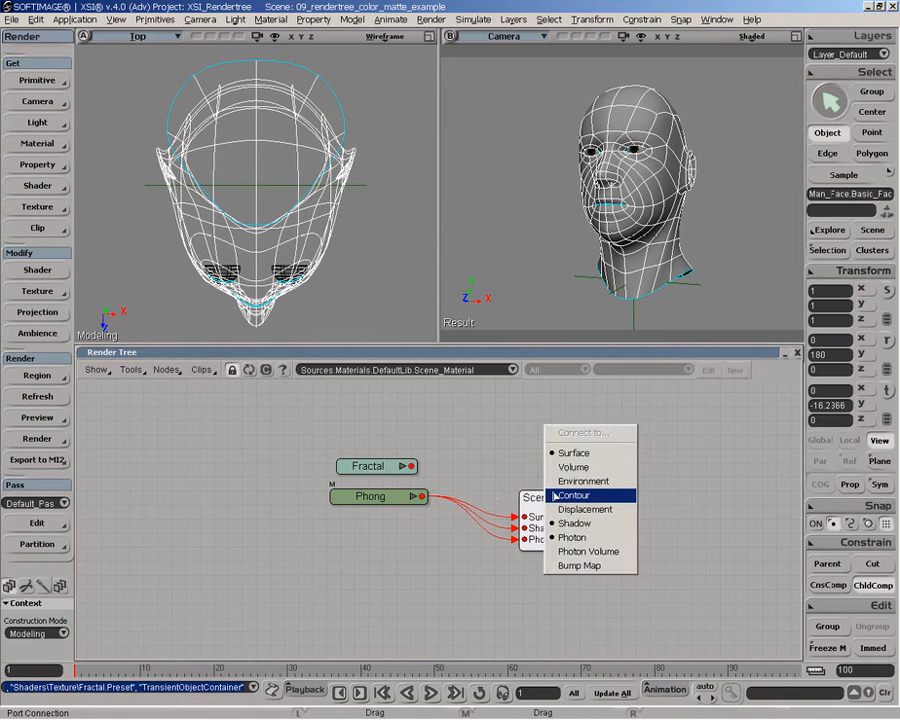
click(568, 452)
drag(344, 466, 442, 466)
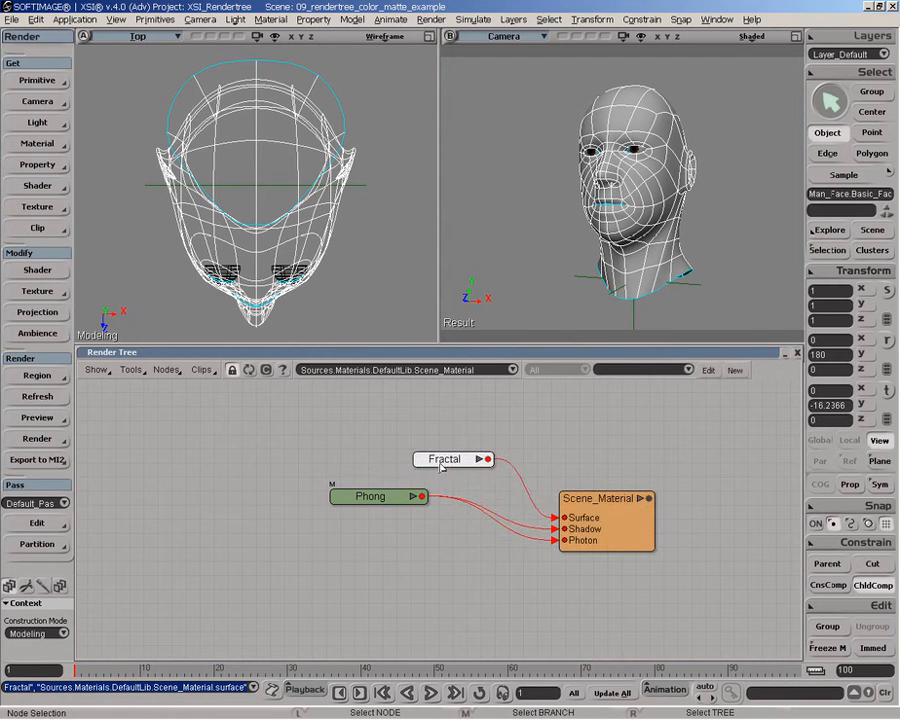
Draw a render region around the whole head in the Camera view.
key(q)
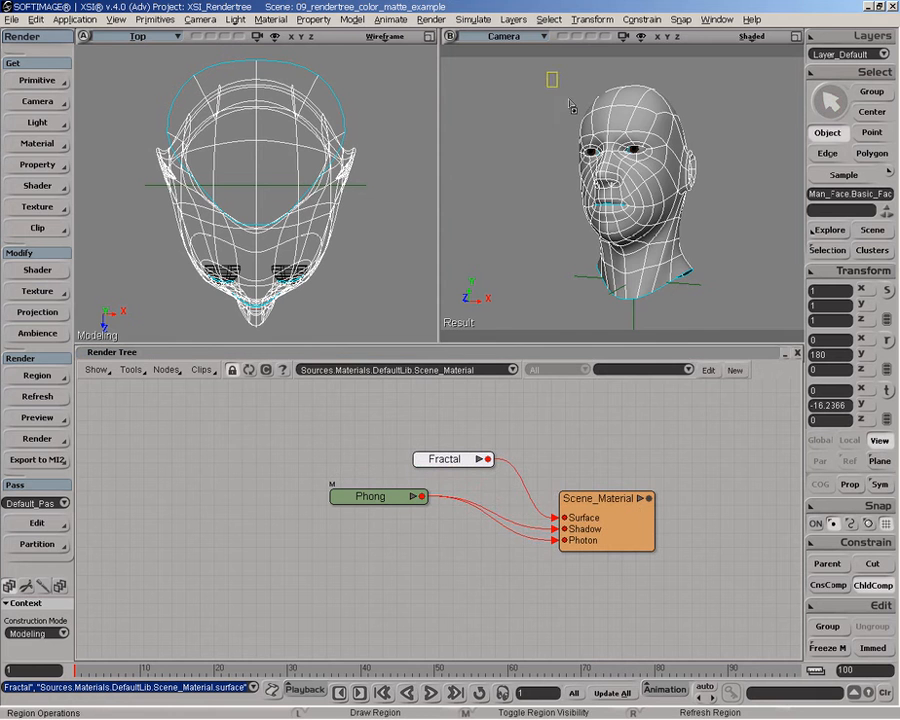
drag(548, 72, 725, 300)
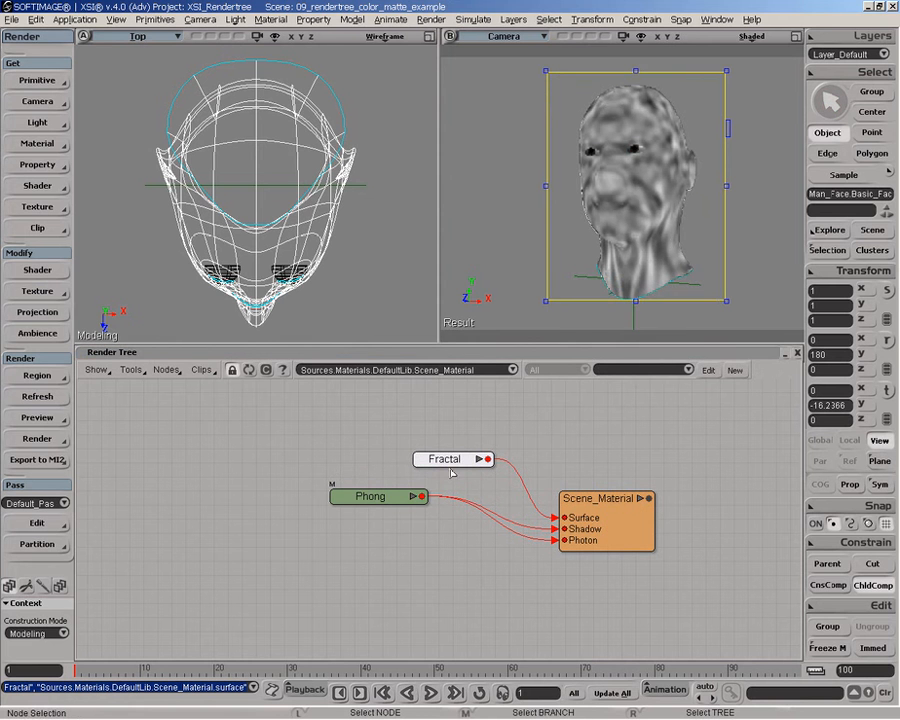
Set the Fractal node's noise type to Recursive, its complexity to 5 and its diffusion to 1.
key(Return)
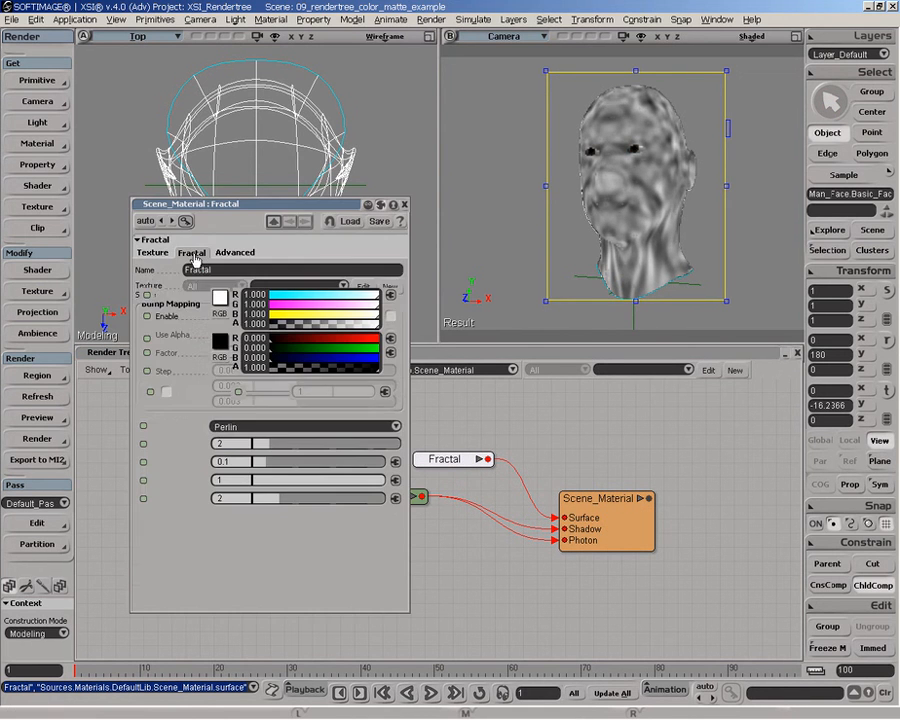
click(245, 427)
click(249, 436)
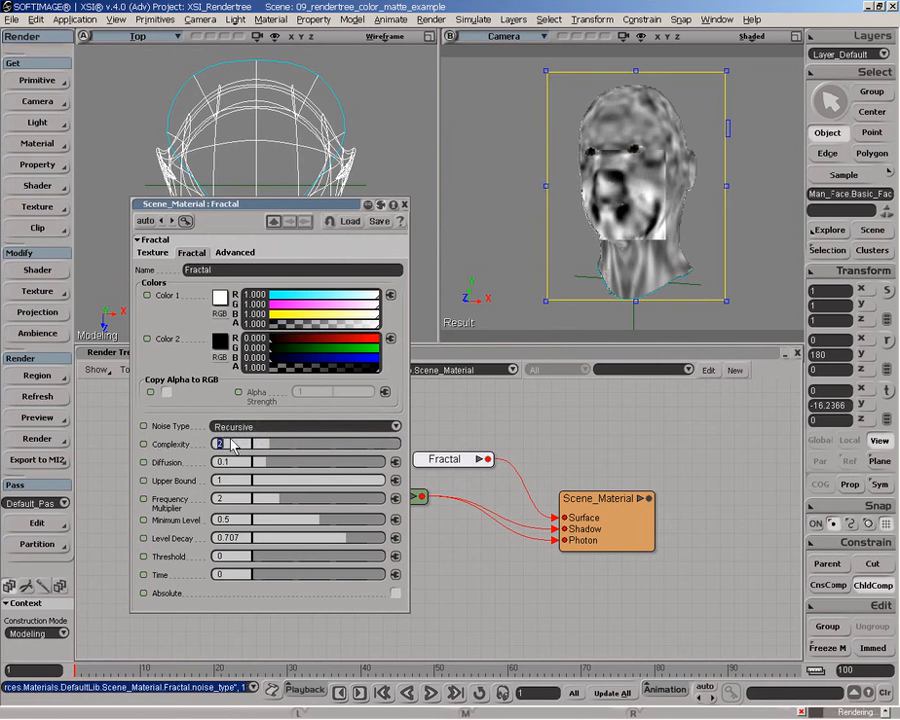
text(5)
key(Return)
double_click(238, 462)
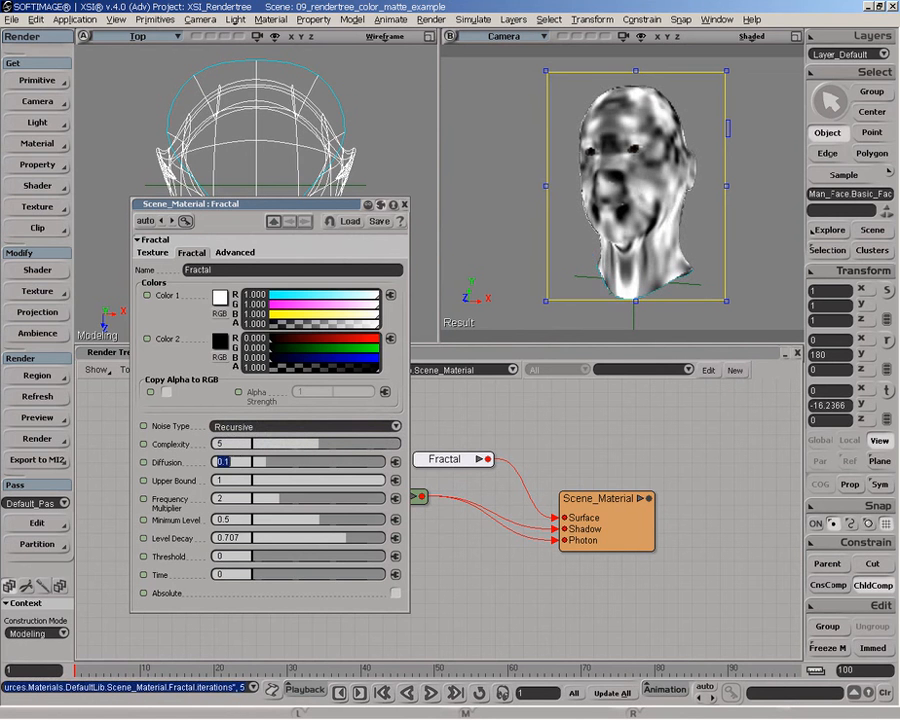
text(1)
key(Return)
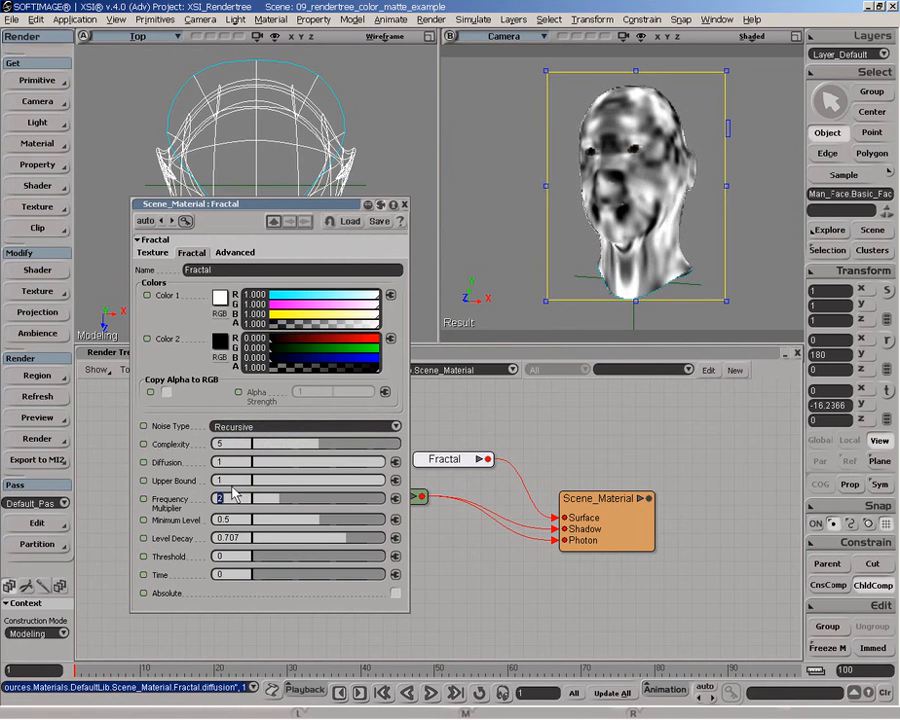
Set the Fractal's frequency multiplier to 3.5, minimum level to 0 and level decay to 0.8, and close its properties.
click(222, 497)
text(3.5)
key(Return)
double_click(235, 518)
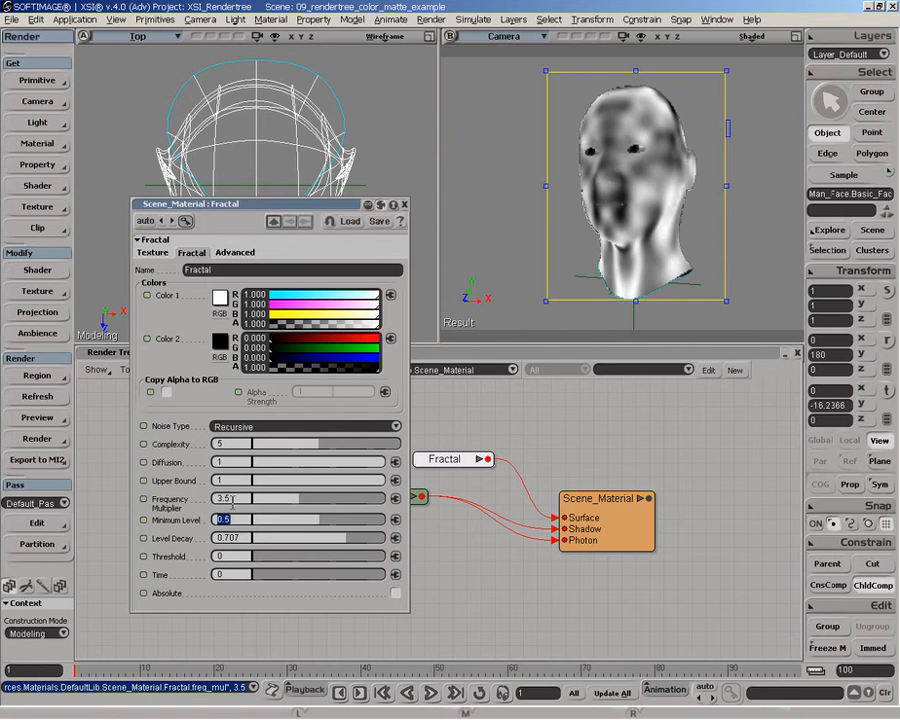
text(0)
key(Return)
double_click(243, 537)
text(0.8)
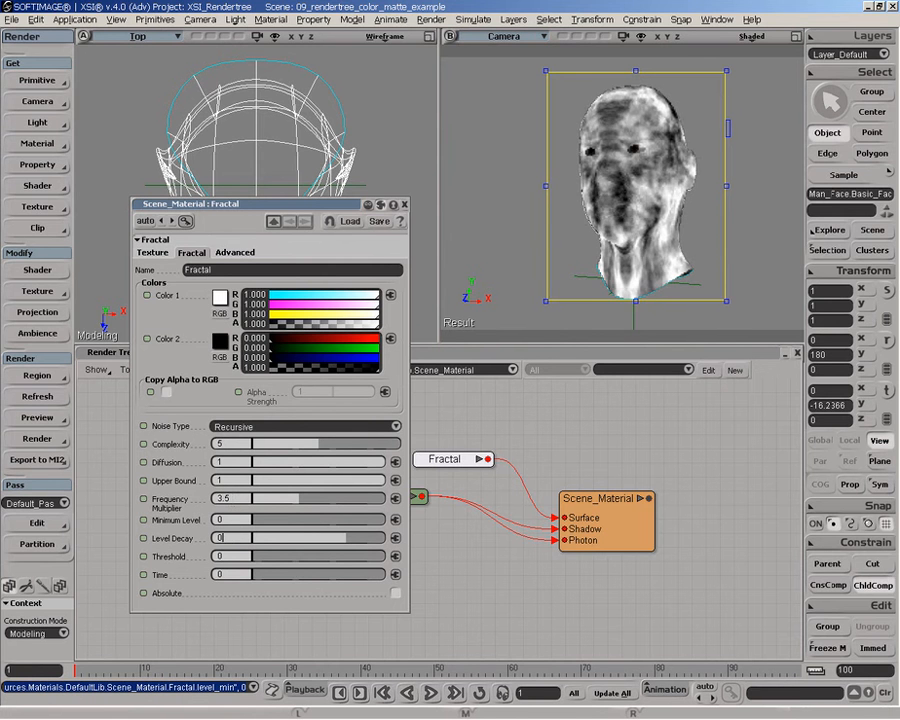
key(Return)
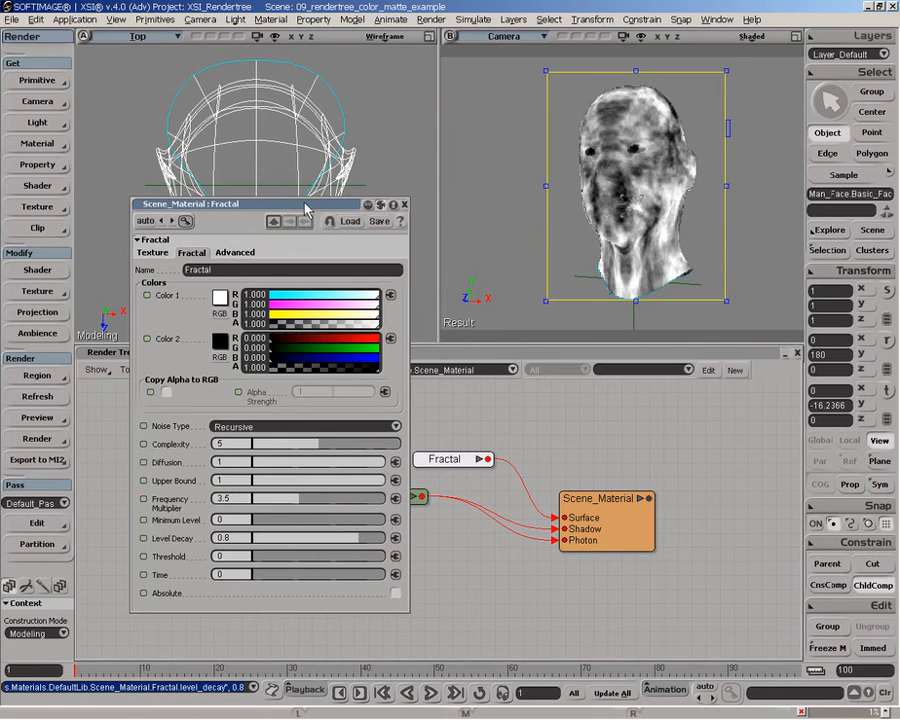
drag(304, 203, 286, 169)
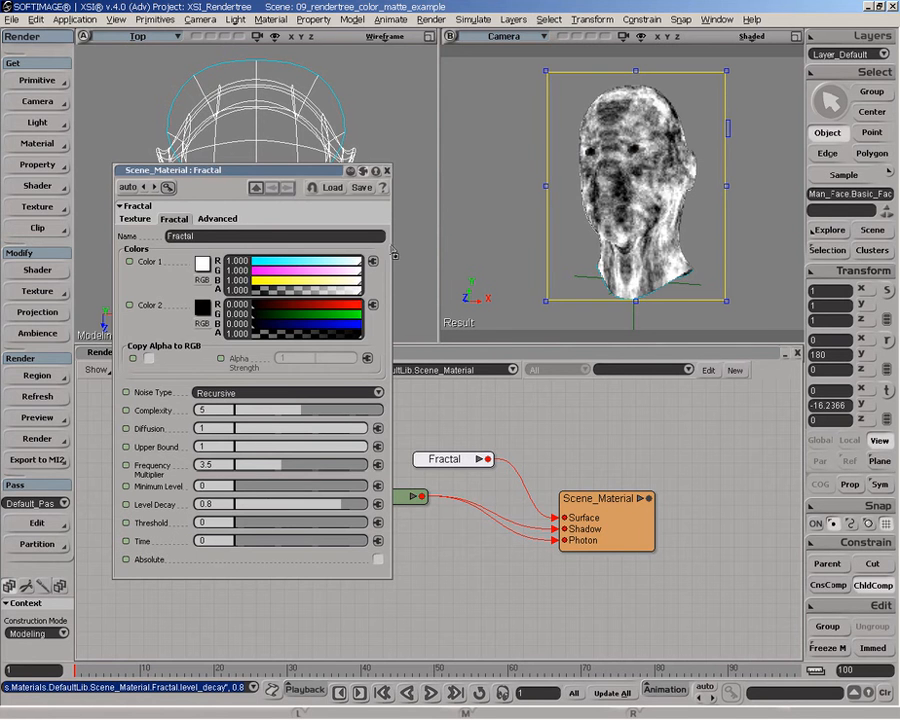
click(387, 171)
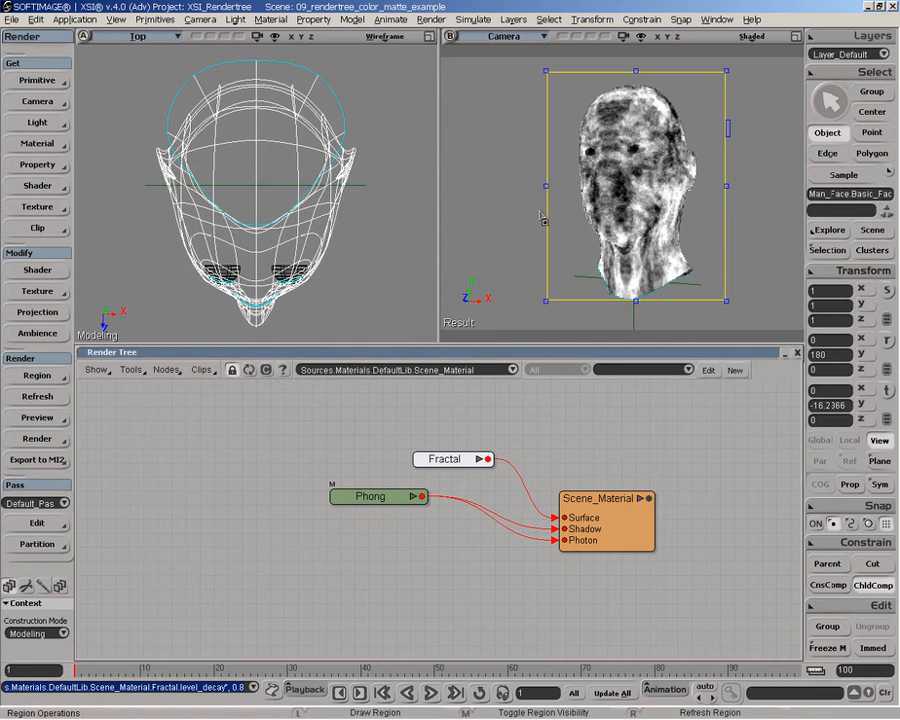
Move the Fractal node farther away from Scene_Material and add a Color Matte node to the render tree.
key(o)
drag(541, 217, 519, 222)
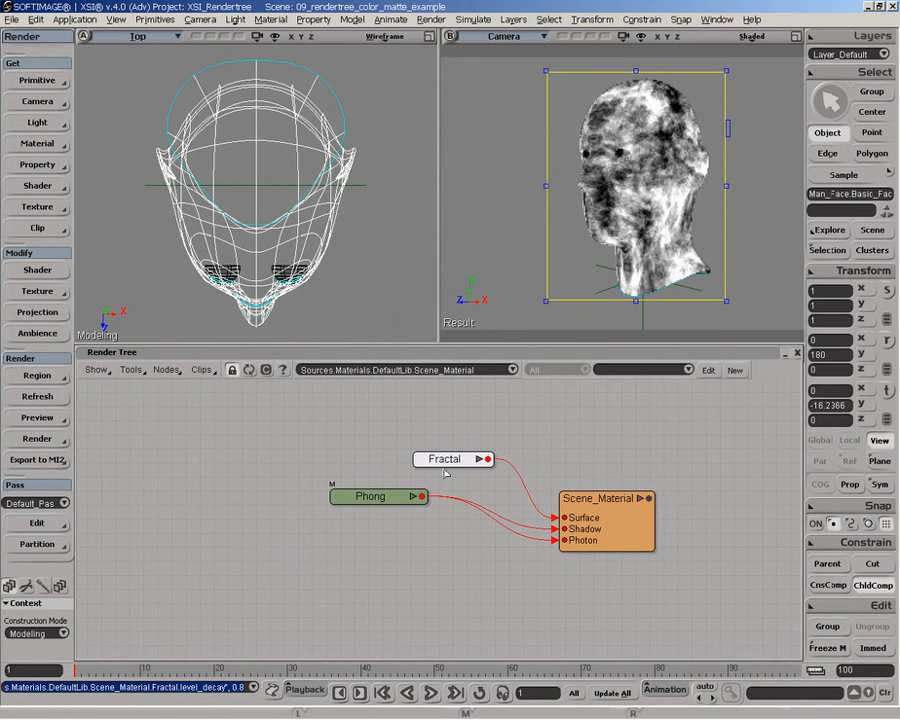
drag(444, 462, 317, 439)
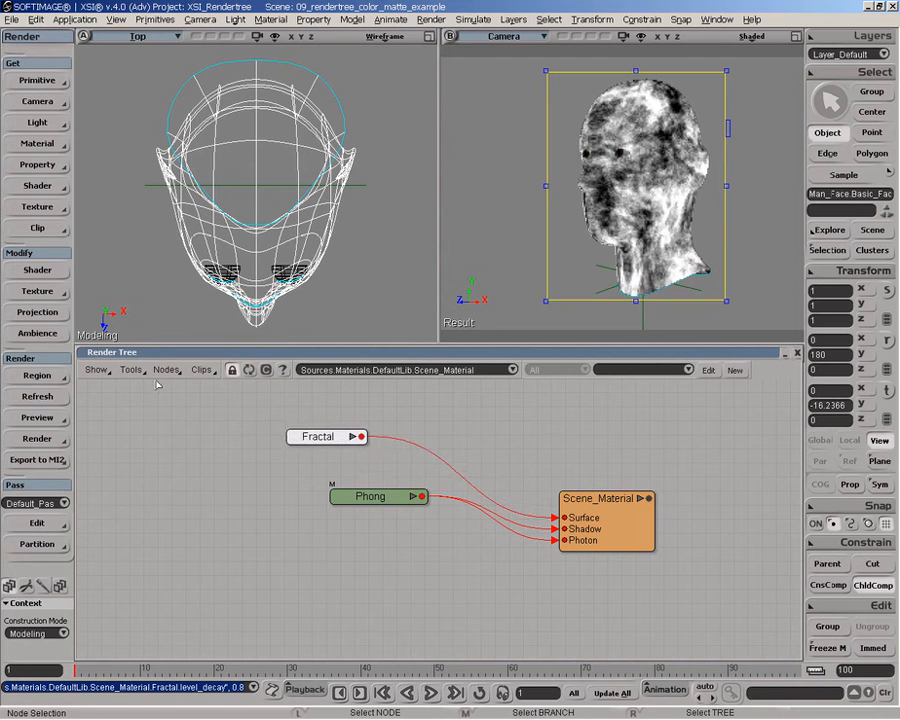
click(165, 370)
mouse_move(278, 508)
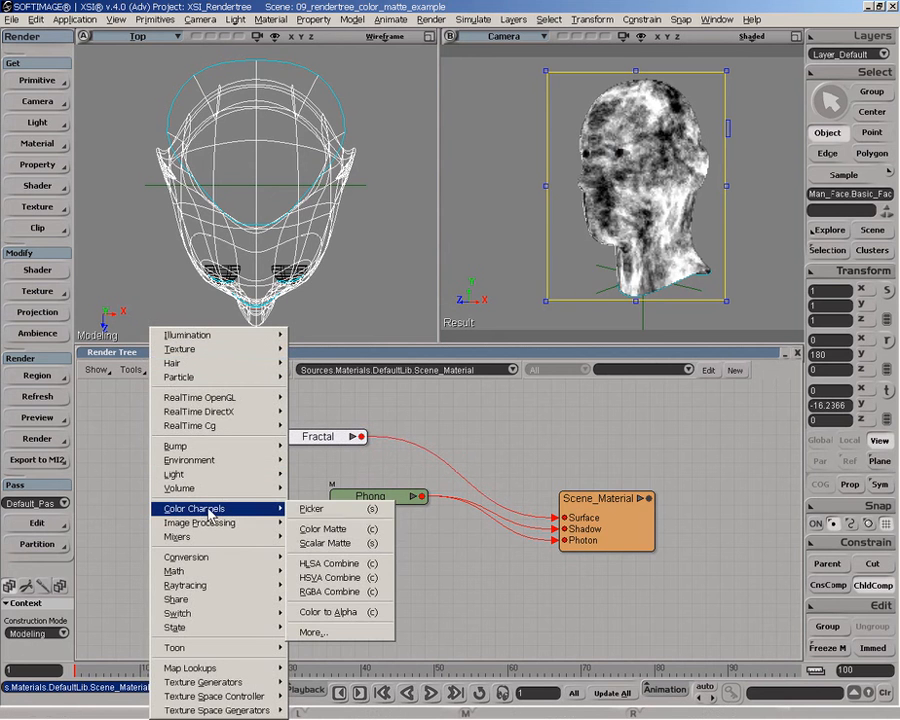
click(322, 528)
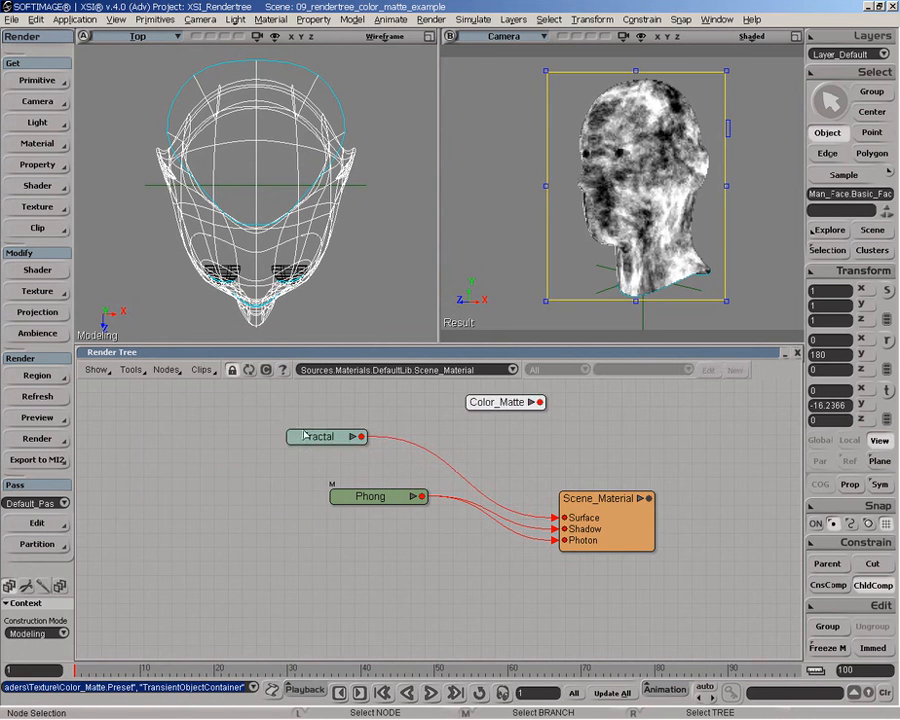
Connect Fractal to the input of Color_Matte, and Color_Matte to the Surface port of Scene_Material.
drag(305, 434, 600, 495)
click(527, 352)
click(608, 450)
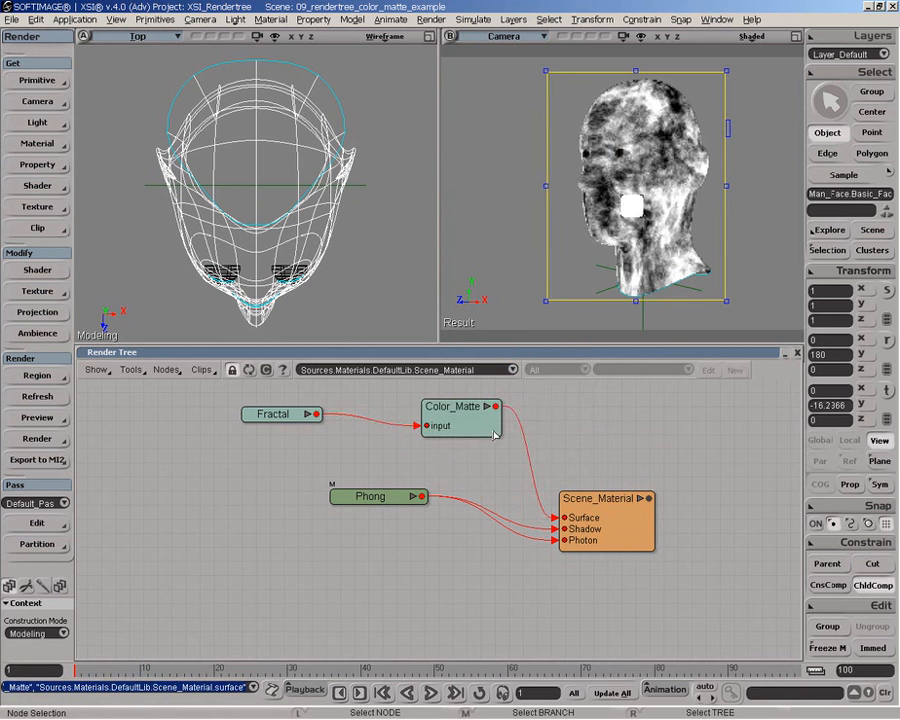
Set the Color_Matte node's color space to HLSA and its channel to Luminance.
drag(474, 421, 476, 449)
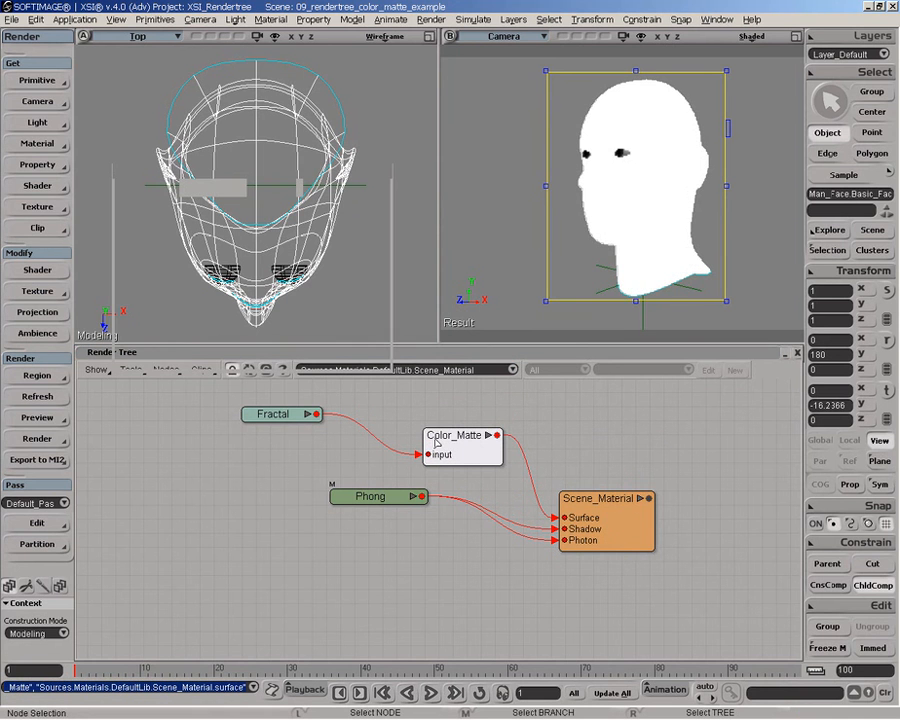
click(240, 337)
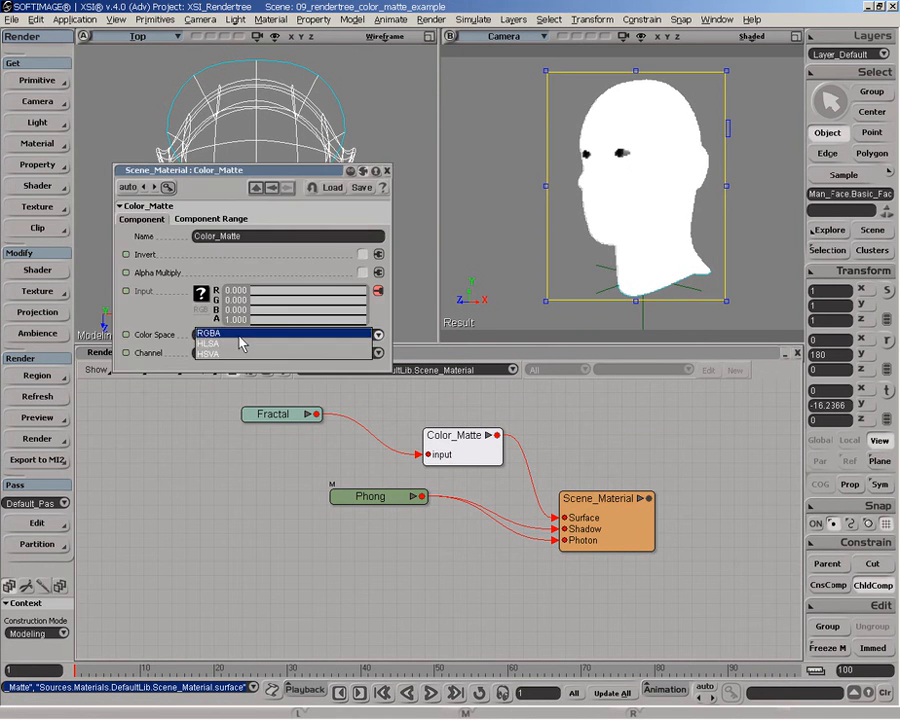
click(241, 343)
double_click(456, 446)
click(247, 352)
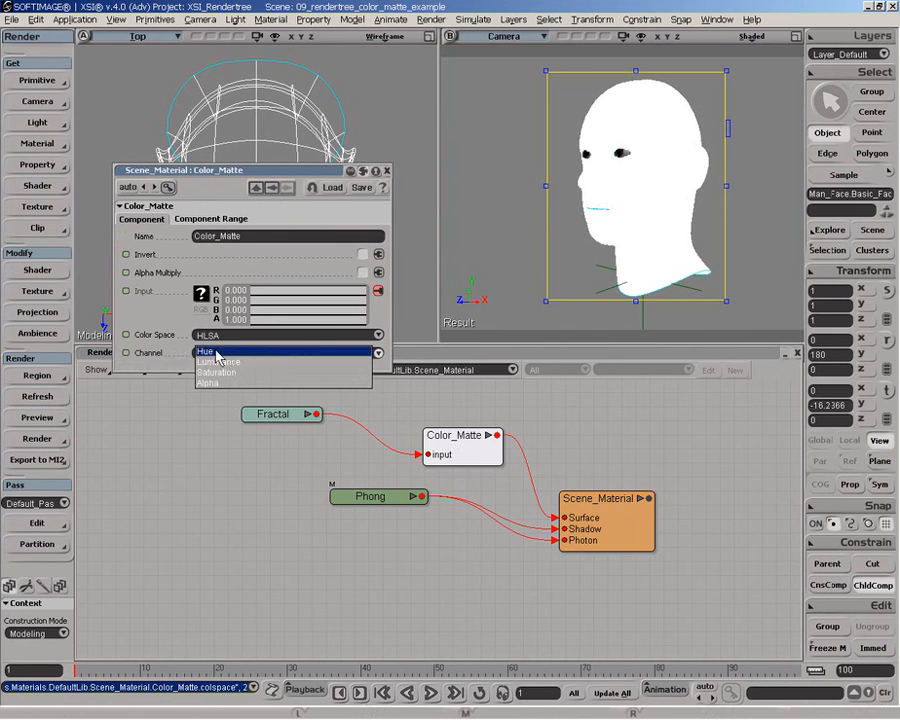
click(243, 373)
Enable the component range of the Color_Matte node.
click(243, 218)
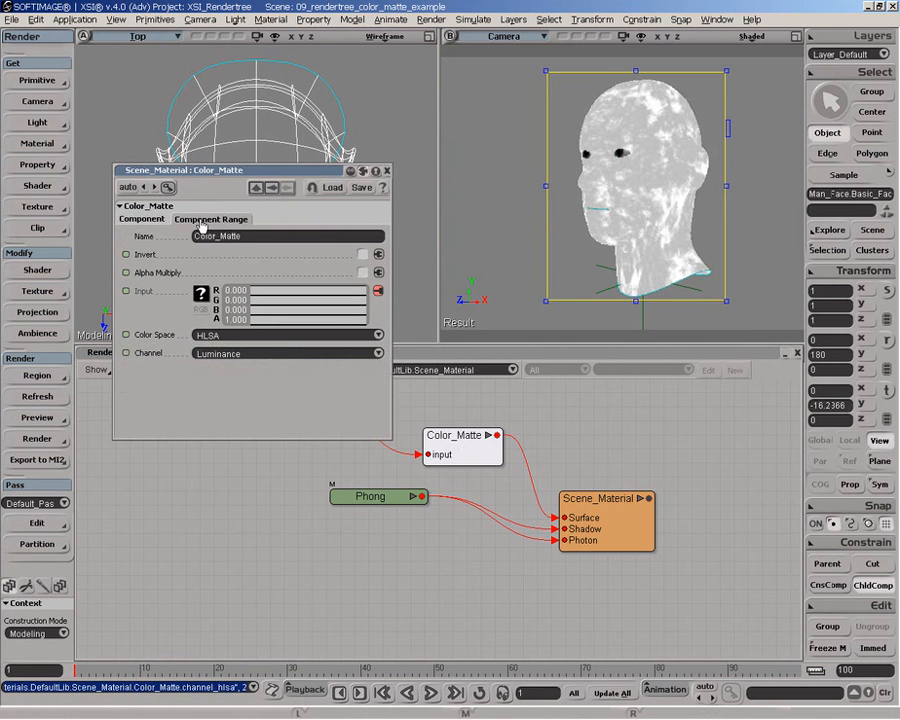
drag(253, 200, 235, 96)
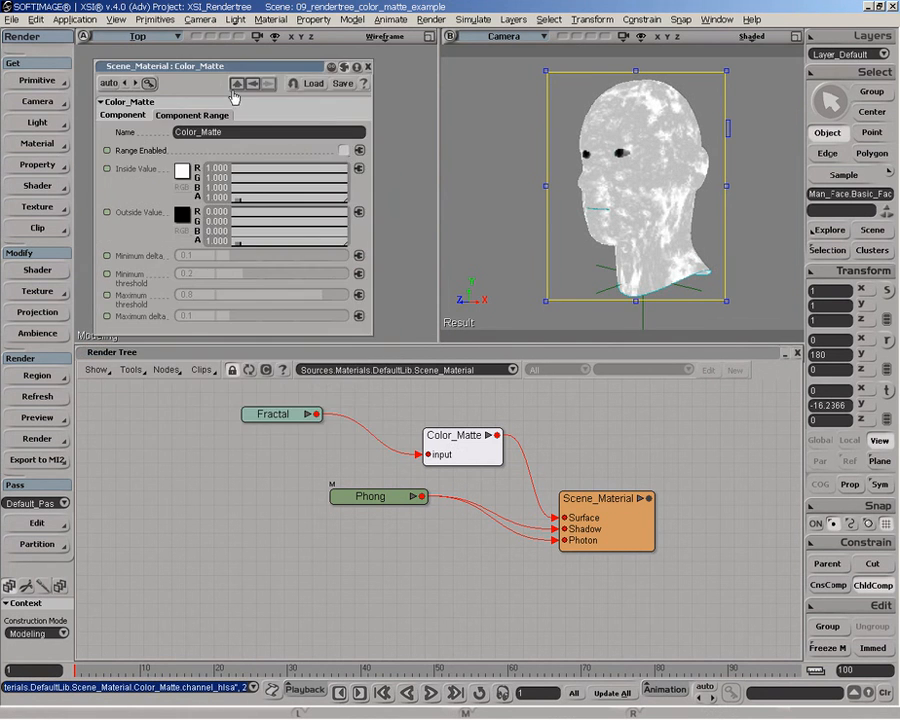
click(343, 150)
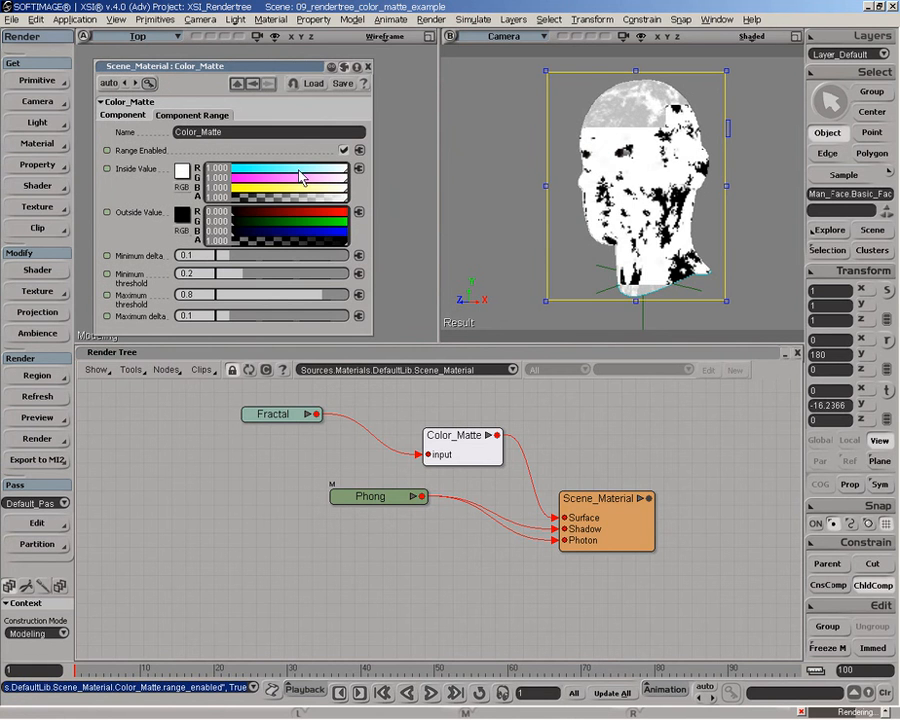
Set Color_Matte's maximum threshold to 1, and its minimum threshold, minimum delta and maximum delta to 0.
drag(304, 298, 219, 300)
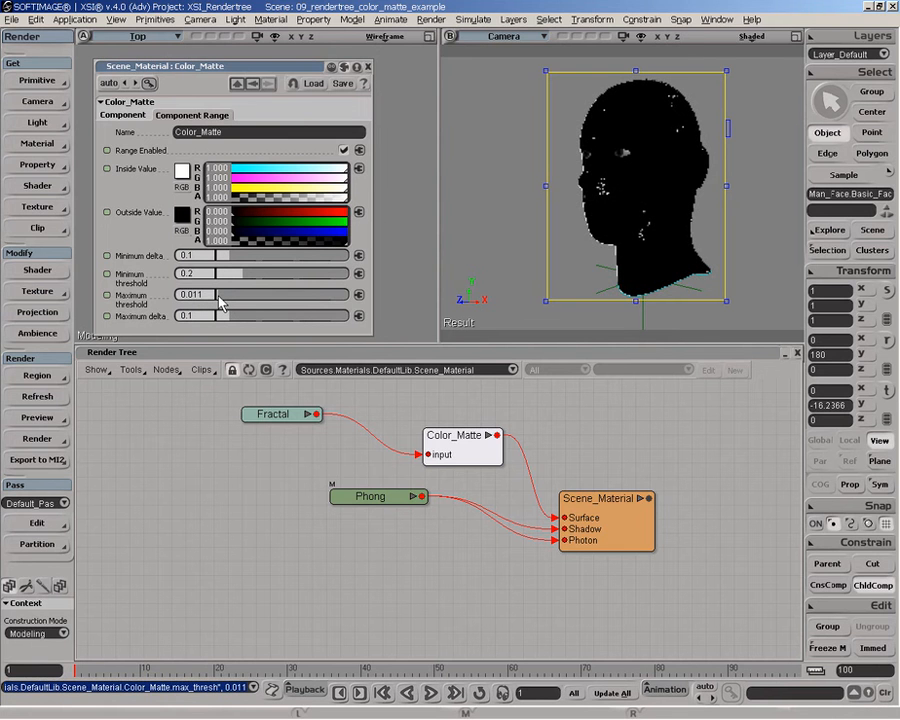
drag(219, 297, 350, 297)
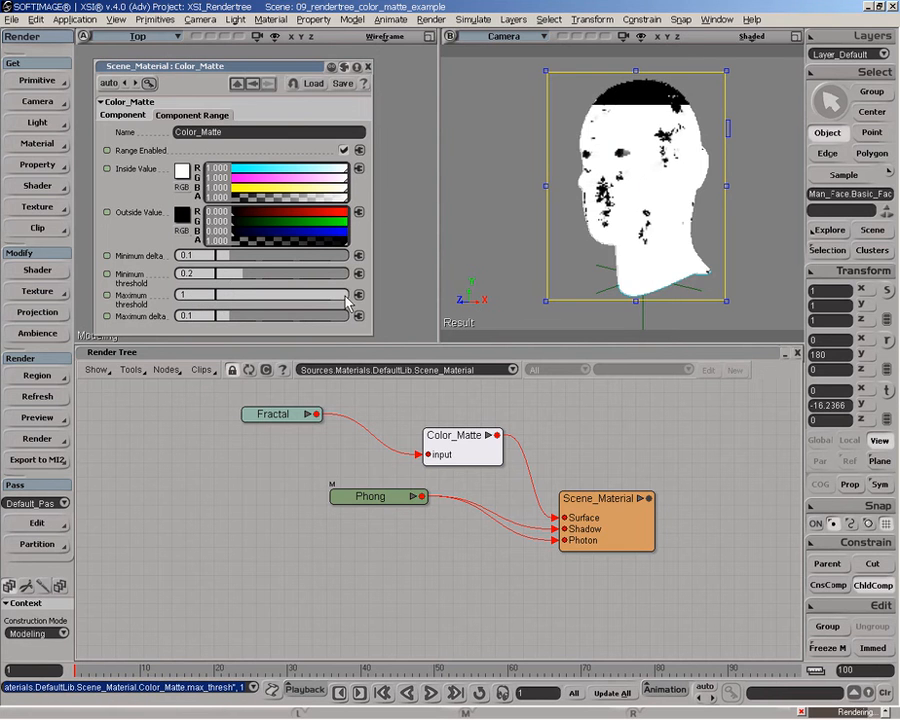
drag(227, 257, 221, 275)
drag(228, 318, 220, 322)
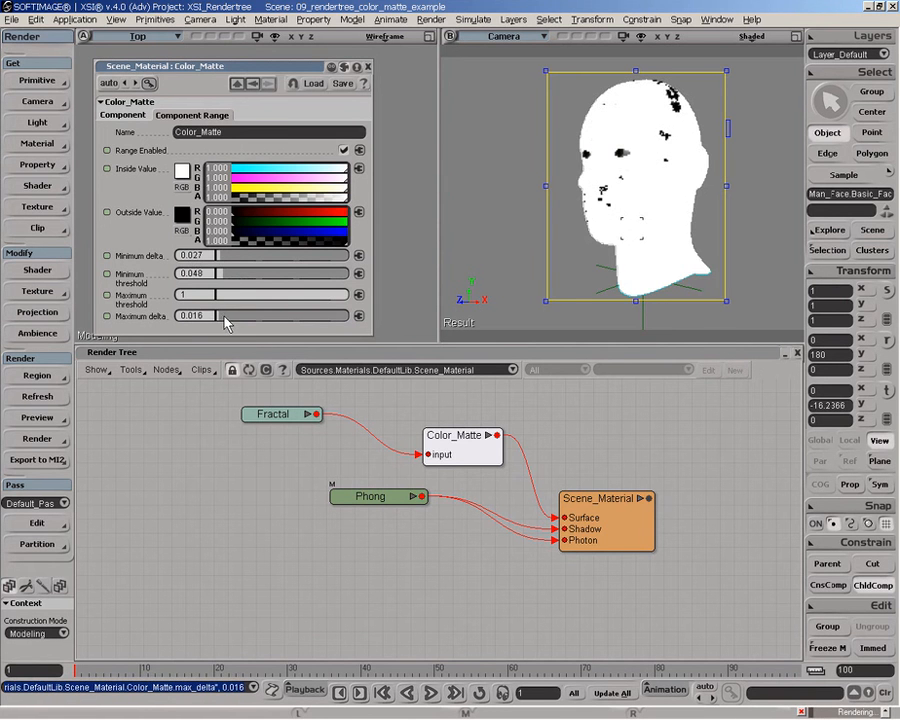
drag(349, 296, 352, 293)
drag(220, 315, 213, 315)
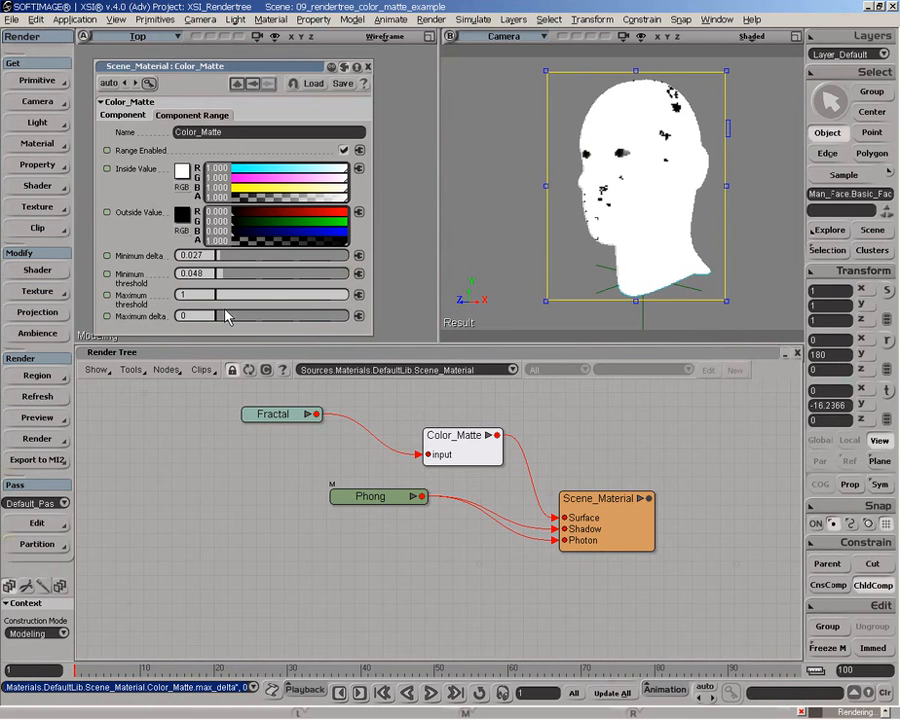
mouse_move(220, 257)
mouse_down()
mouse_move(210, 257)
mouse_move(213, 279)
mouse_up()
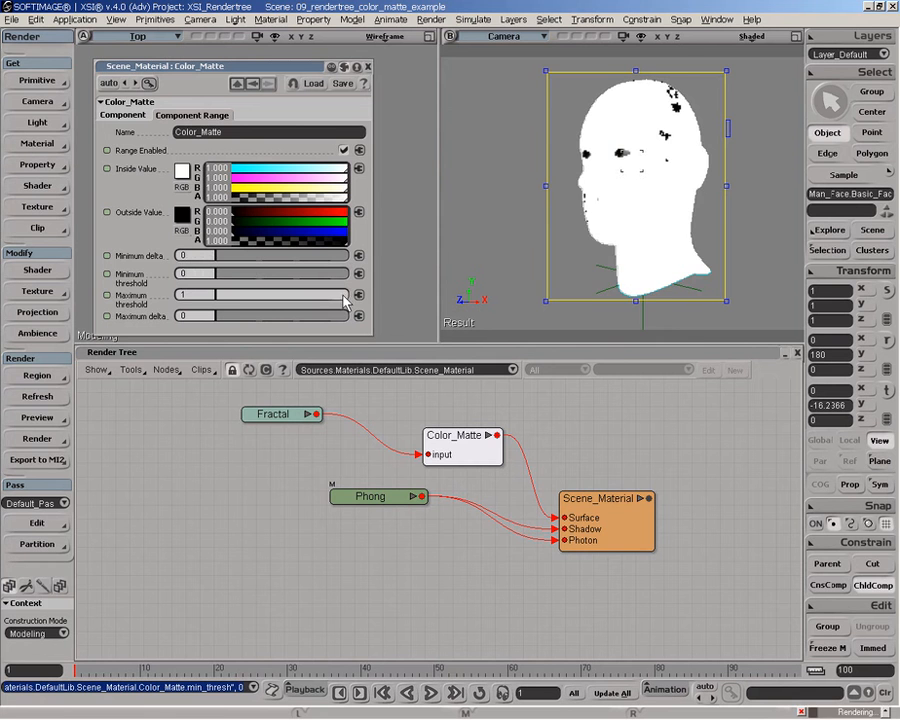
Set Color_Matte's maximum threshold to 0.128 and close its properties.
drag(346, 303, 236, 303)
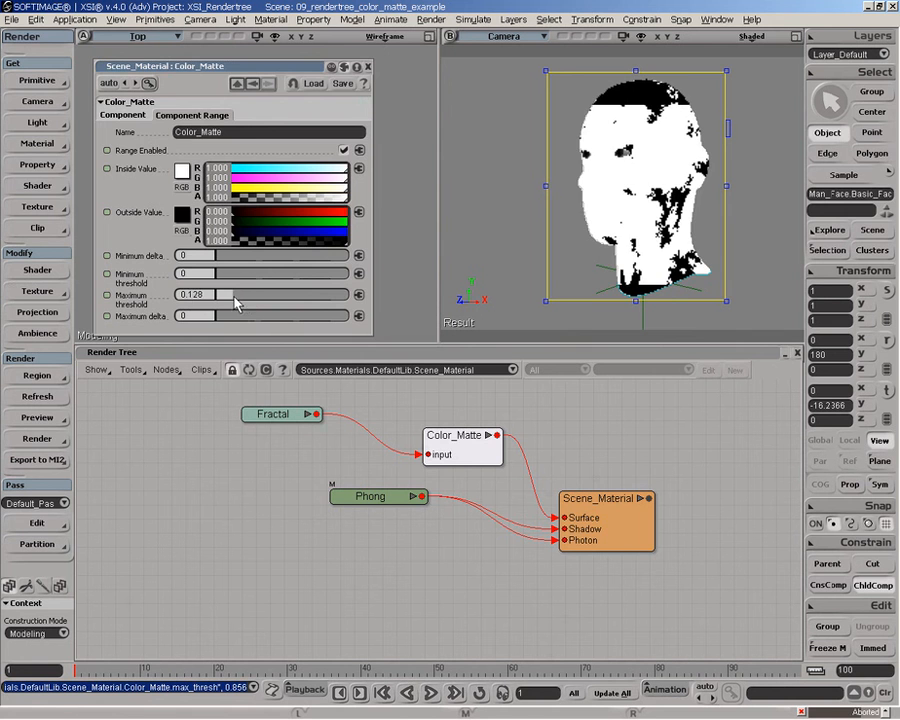
click(368, 67)
Move Fractal and Color_Matte towards the far side from Scene_Material, and shift Phong slightly, to make room in the render tree.
click(252, 419)
drag(252, 422, 238, 421)
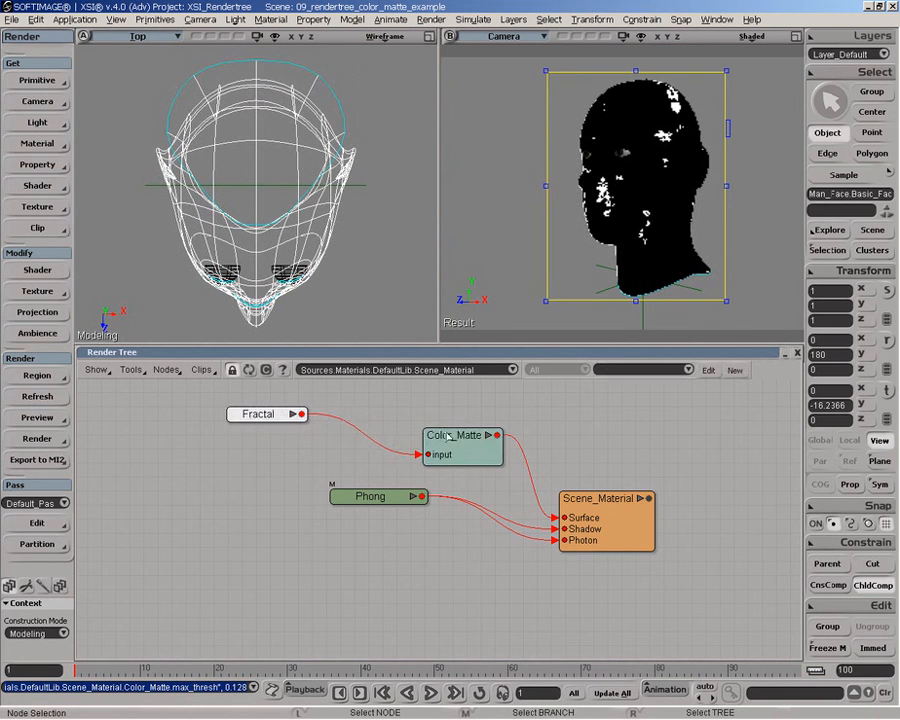
drag(448, 440, 388, 432)
drag(234, 415, 172, 418)
drag(396, 437, 375, 435)
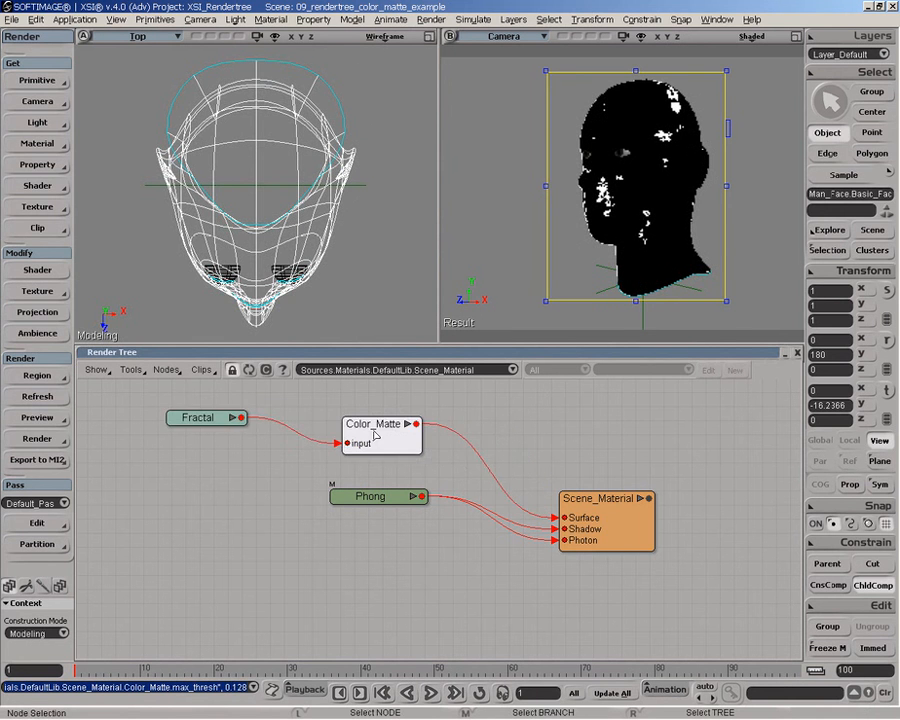
drag(186, 414, 152, 414)
drag(375, 424, 305, 420)
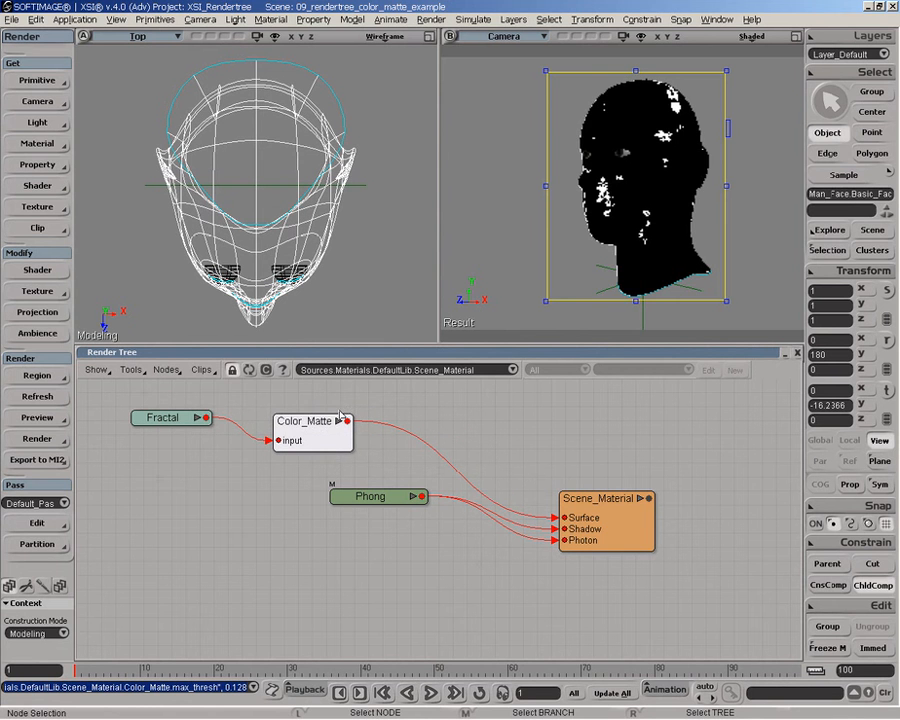
click(293, 387)
click(167, 371)
click(402, 461)
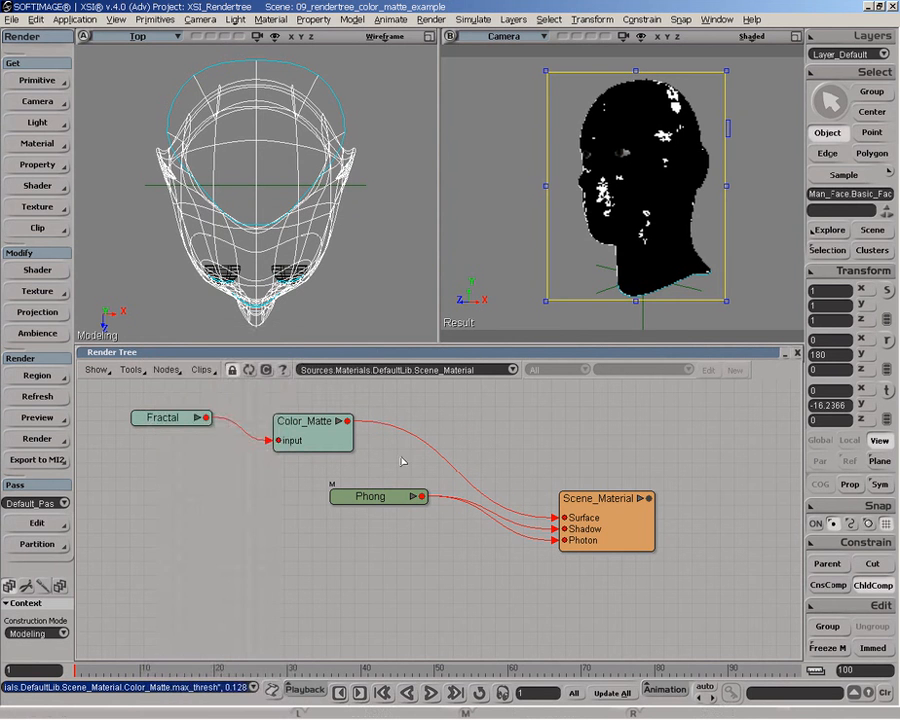
drag(380, 497, 400, 489)
Add an Image texture node and place it with its noIcon_pic clip below Fractal and Color_Matte.
click(167, 371)
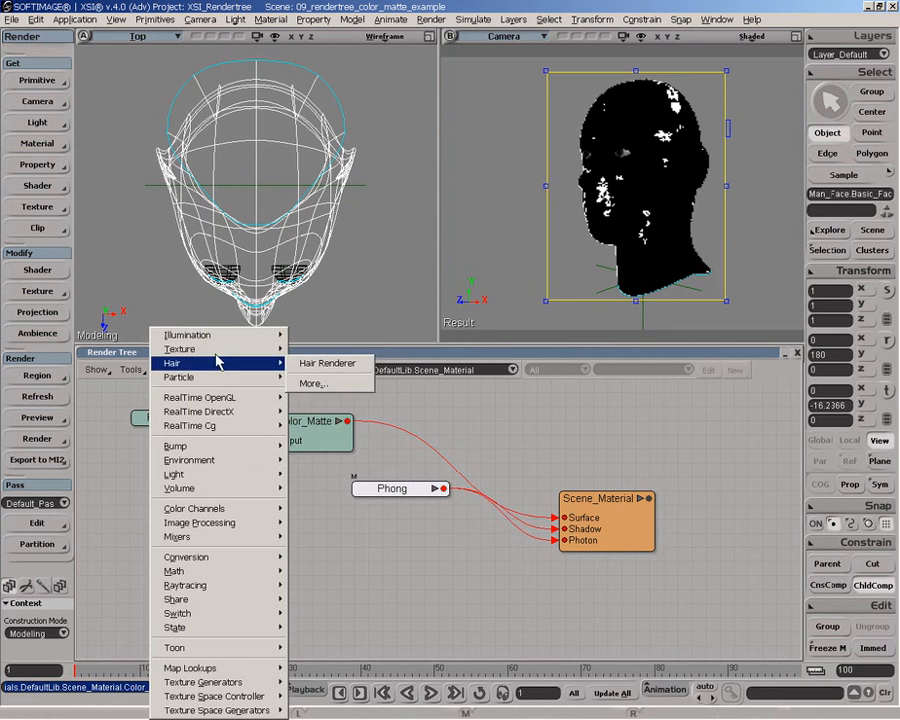
mouse_move(268, 353)
click(312, 349)
drag(392, 405, 306, 512)
drag(304, 456, 178, 541)
drag(332, 521, 299, 523)
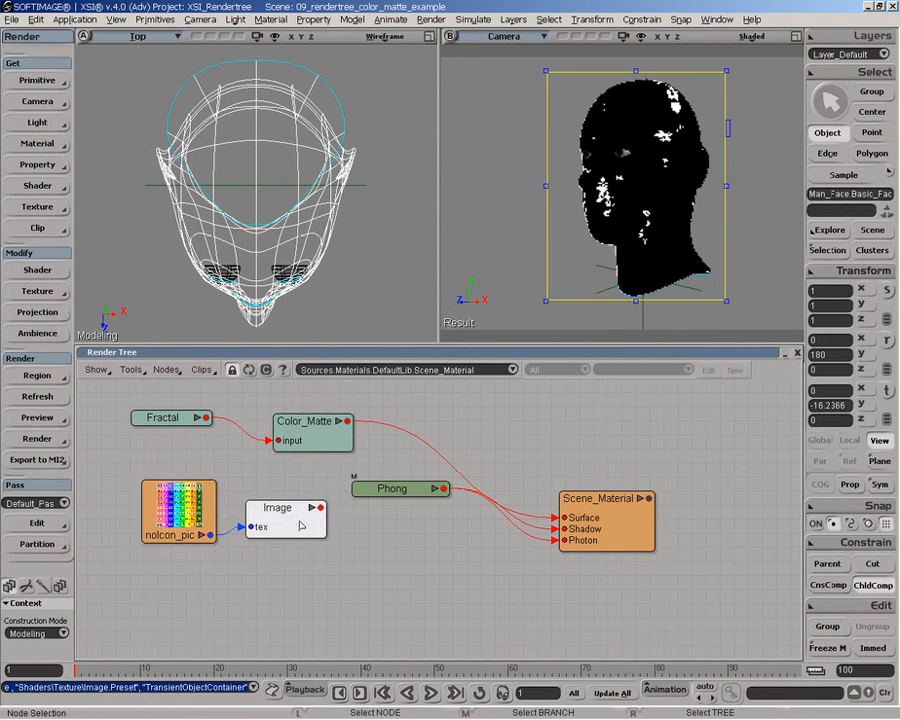
Start a new clip from file for the Image node and show the XSI_SAMPLES Pictures folder as thumbnails.
double_click(303, 504)
click(348, 158)
click(354, 173)
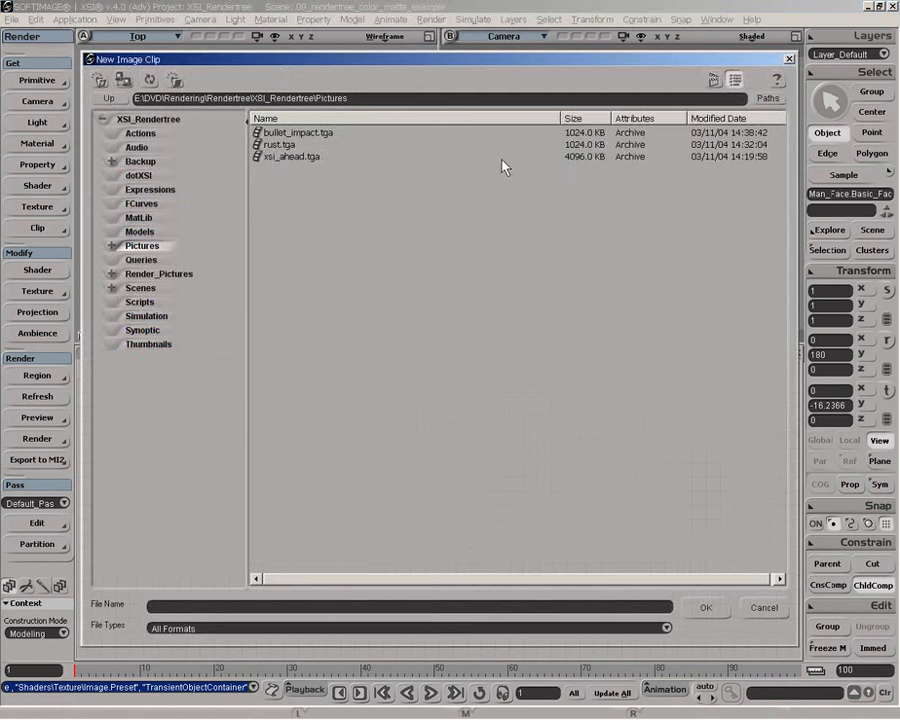
click(767, 98)
click(645, 299)
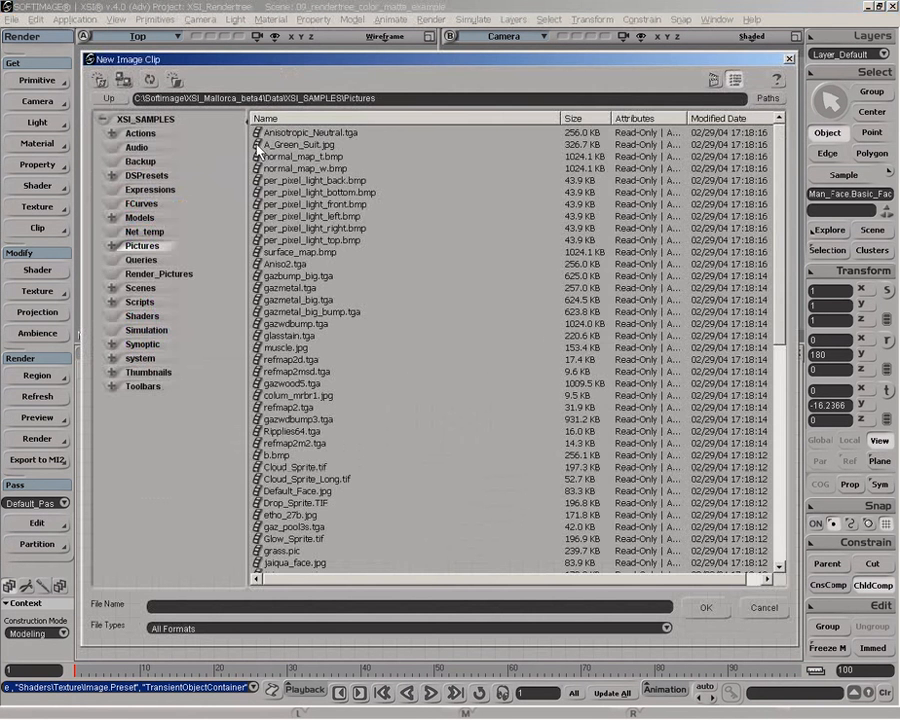
click(712, 81)
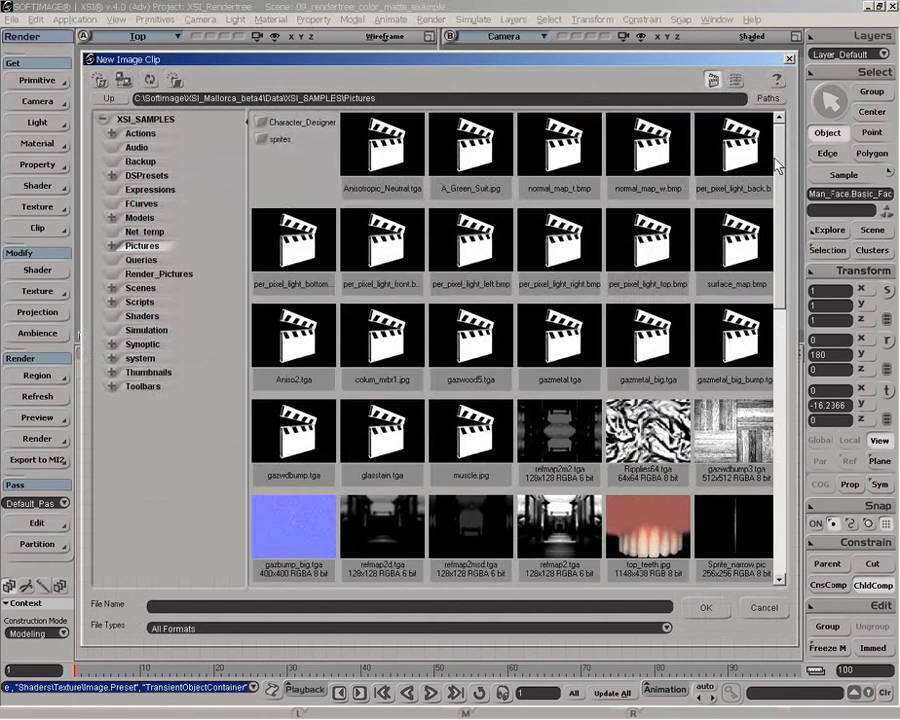
Load etho_27b.jpg as the Image node's clip and close the node's properties.
scroll(770, 265, down, 5)
scroll(770, 265, down, 8)
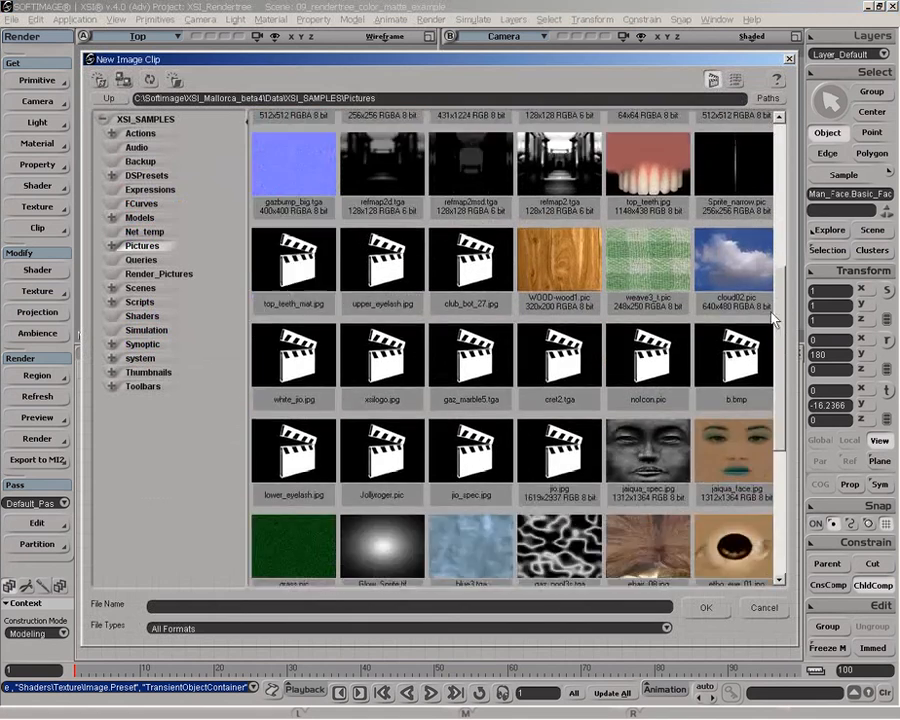
scroll(740, 308, up, 5)
scroll(740, 308, up, 5)
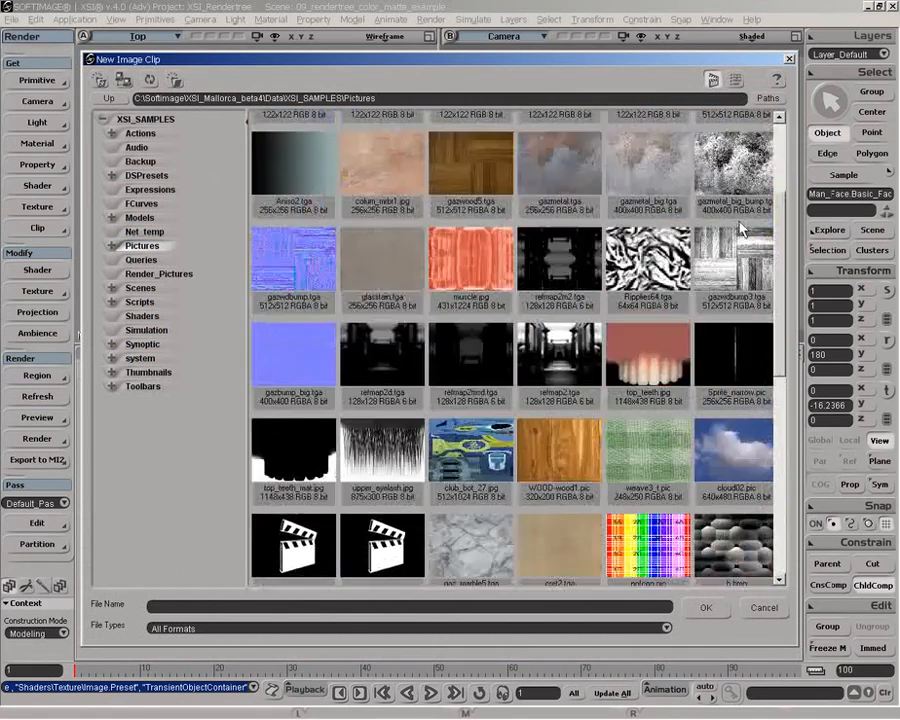
scroll(745, 230, down, 6)
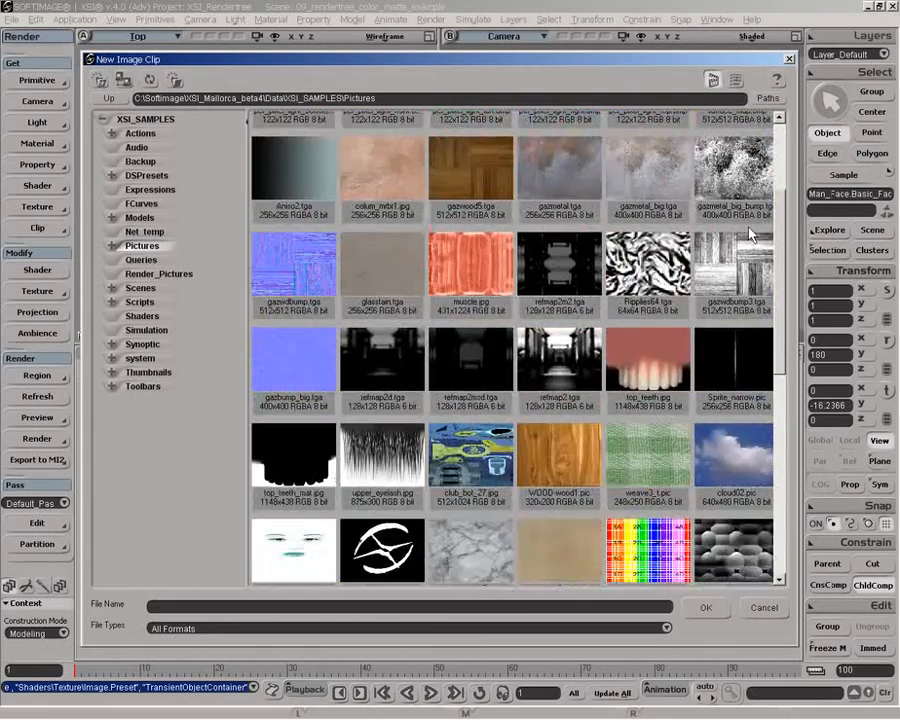
scroll(750, 333, down, 4)
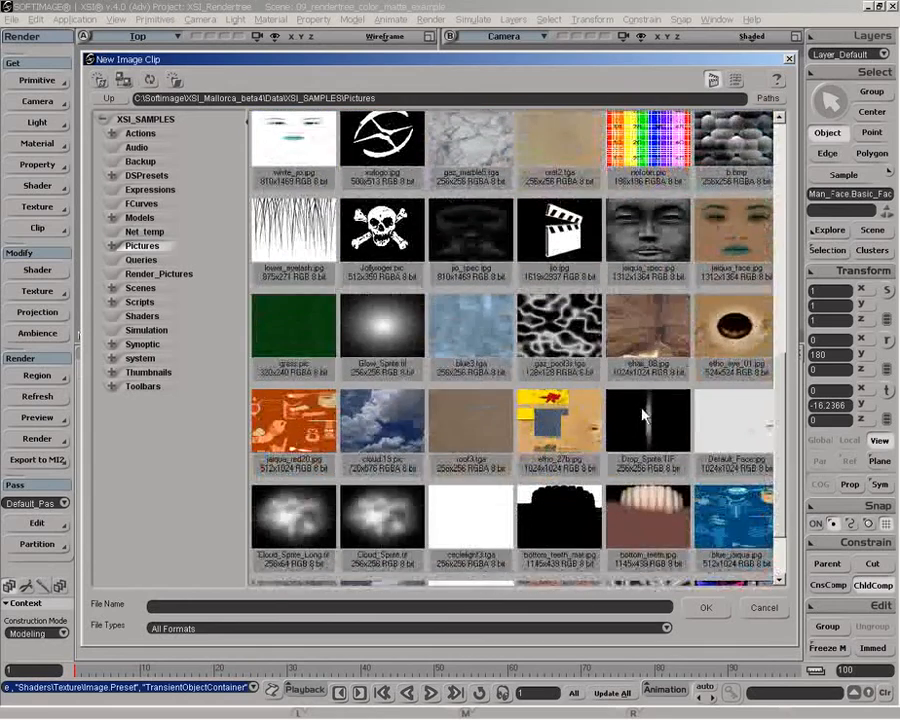
click(583, 430)
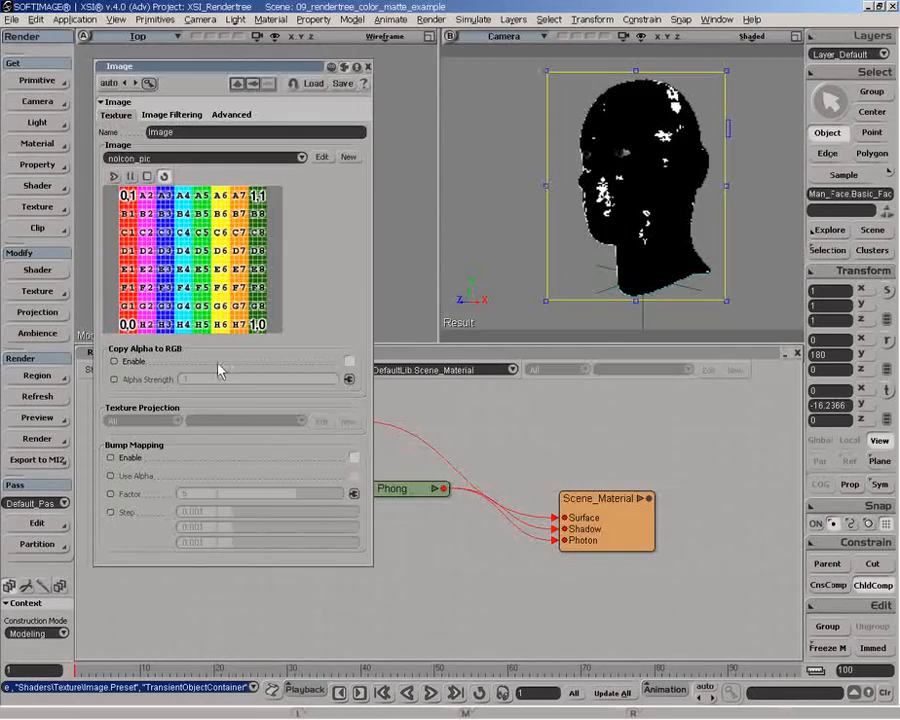
click(368, 67)
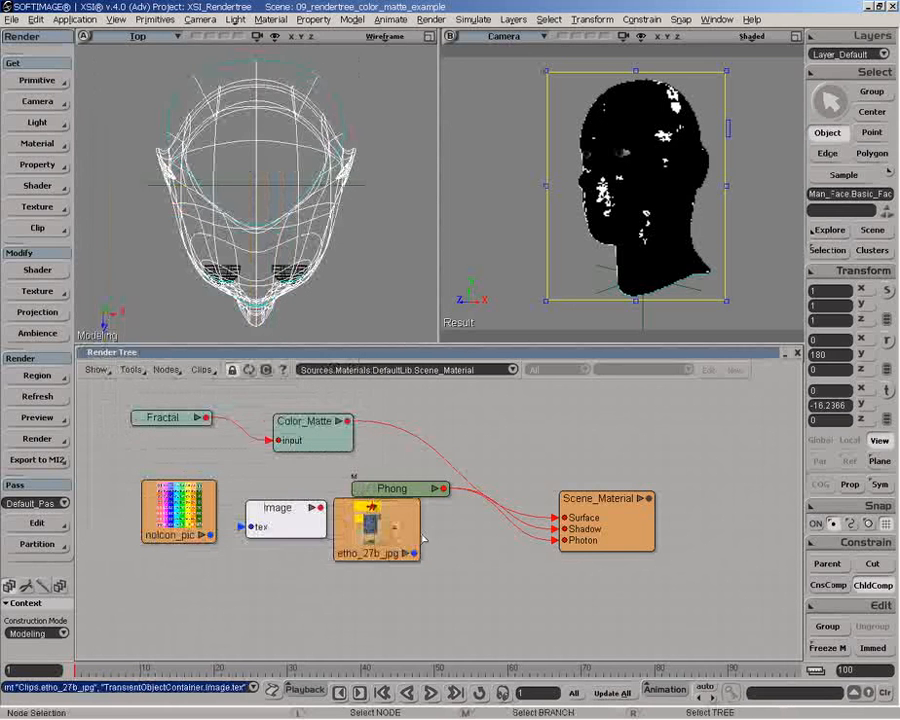
Place the etho_27b_jpg clip below noIcon_pic, with the Image node beside it and below Phong.
drag(423, 539, 452, 569)
drag(288, 528, 317, 483)
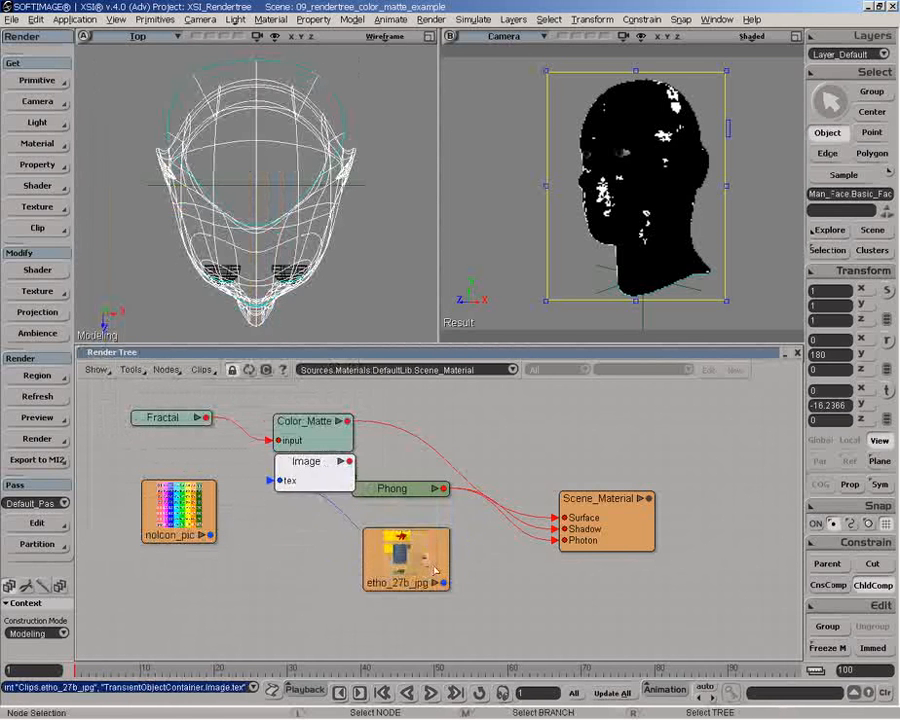
drag(427, 560, 264, 574)
drag(349, 481, 411, 621)
drag(239, 573, 195, 580)
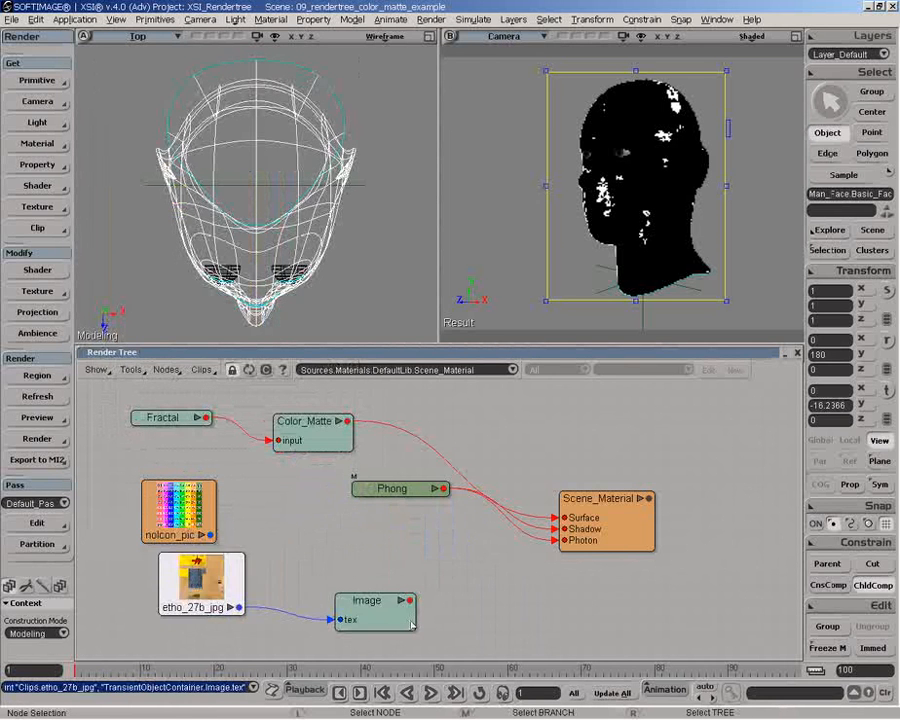
drag(411, 624, 402, 588)
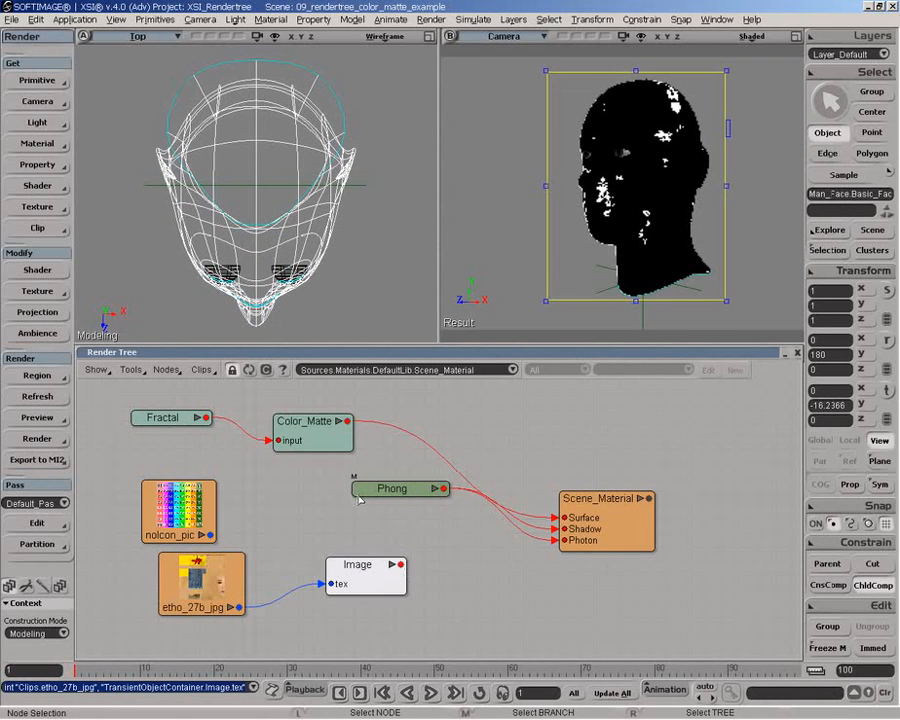
Connect the Image node to Phong's ambient and diffuse ports.
drag(394, 493, 381, 502)
drag(400, 564, 372, 497)
click(410, 361)
click(410, 374)
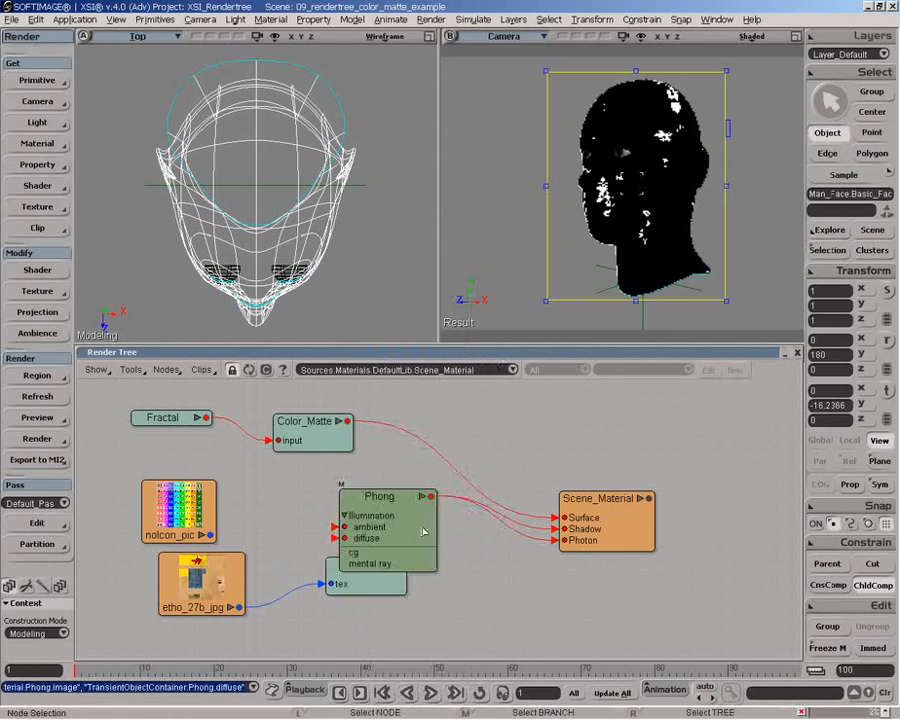
Connect Phong to the Surface port of Scene_Material, and space Phong and Scene_Material out from the other nodes.
drag(433, 497, 612, 507)
click(640, 513)
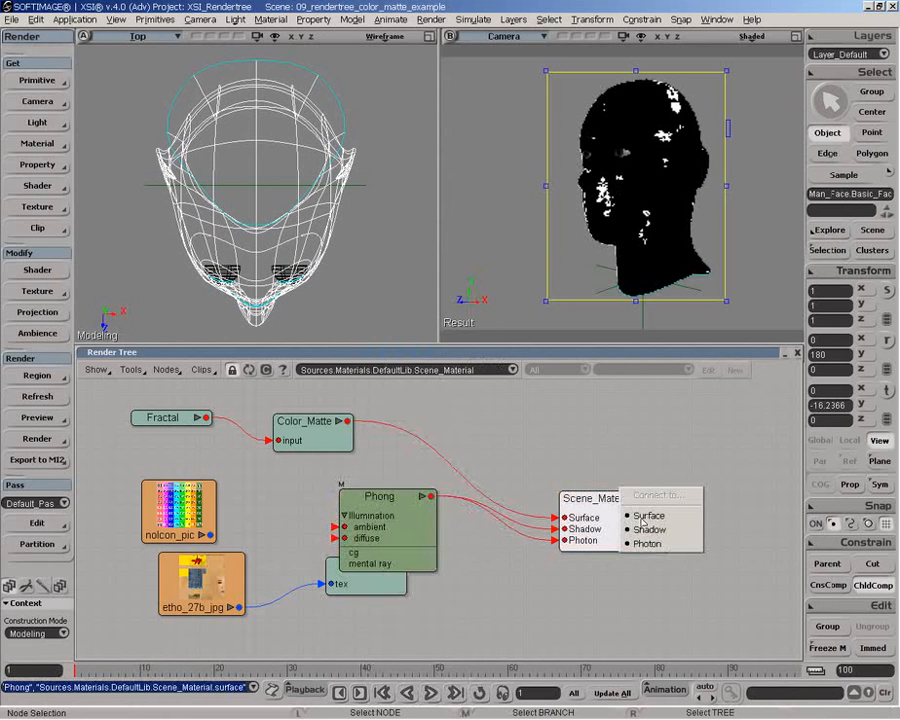
click(578, 519)
drag(415, 529, 525, 483)
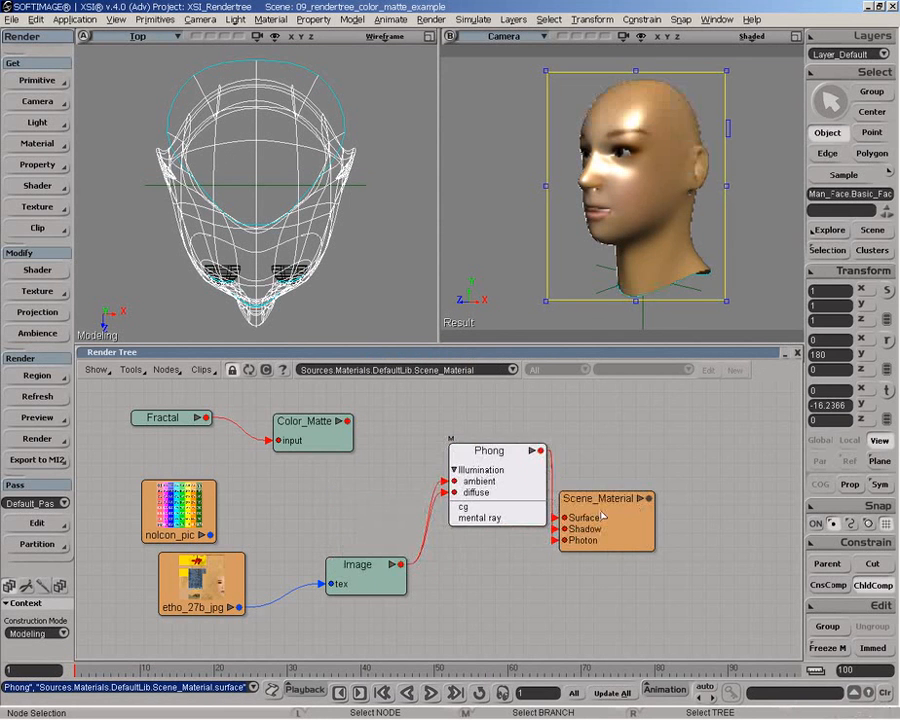
drag(592, 517, 663, 490)
Set Phong's specular decay to 23.464 and its specular color to 0.187 in R, G and B.
double_click(452, 474)
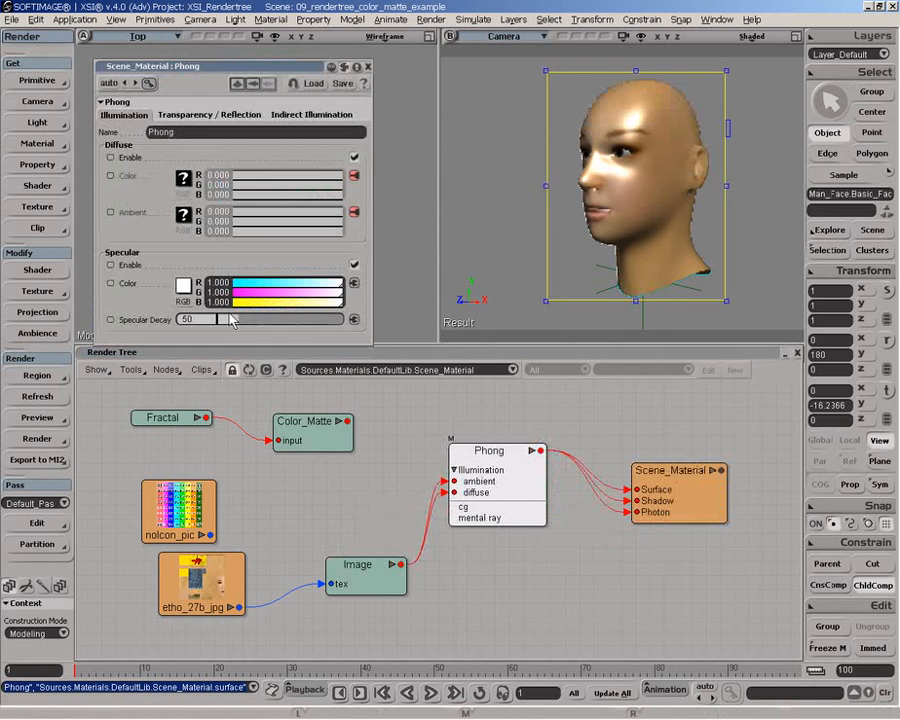
drag(235, 319, 254, 303)
ctrl+click(249, 303)
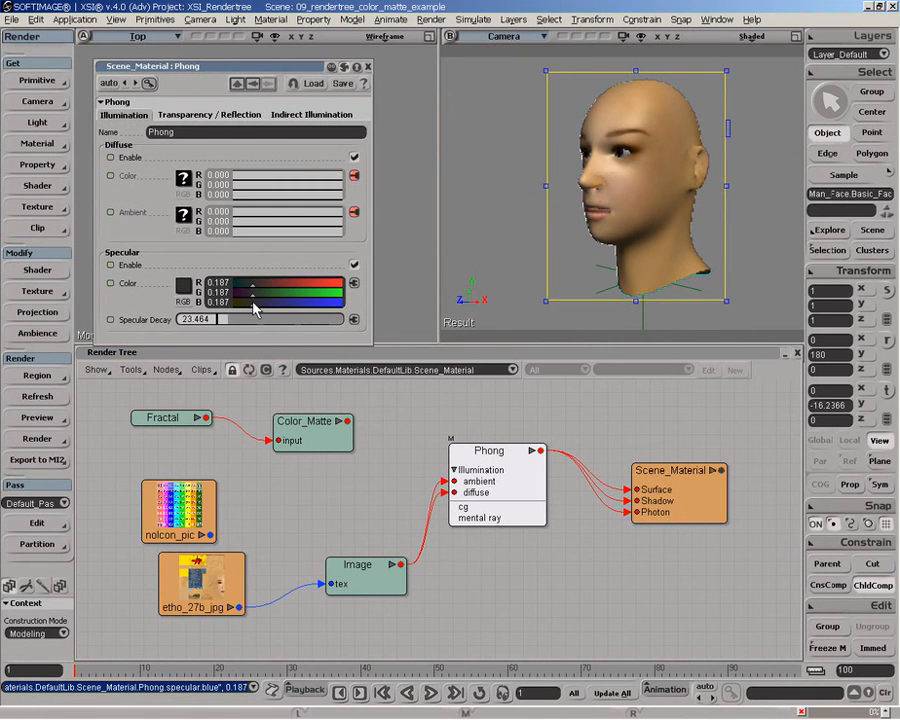
click(368, 67)
Line up the etho_27b_jpg clip, Image and Phong nodes in one row below Color_Matte, with noIcon_pic above the clip.
drag(493, 490, 522, 501)
drag(362, 565, 350, 493)
drag(197, 584, 178, 568)
drag(178, 517, 145, 449)
drag(185, 553, 171, 488)
drag(365, 511, 343, 511)
drag(545, 492, 512, 492)
drag(340, 510, 325, 510)
Duplicate the Phong branch with its Image node and align the copies below the originals.
click(499, 500)
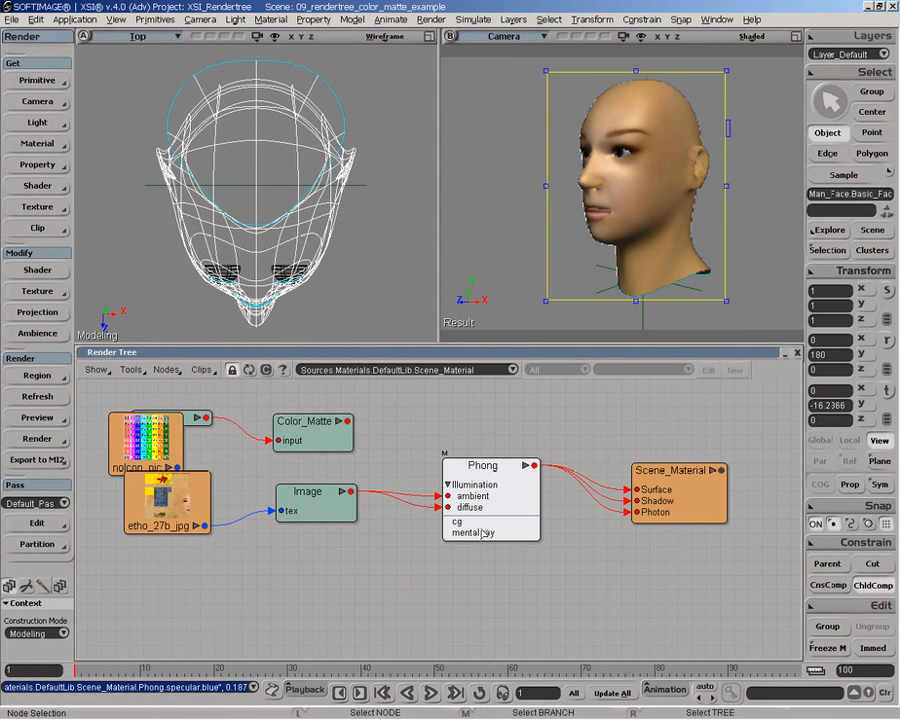
key(ctrl+d)
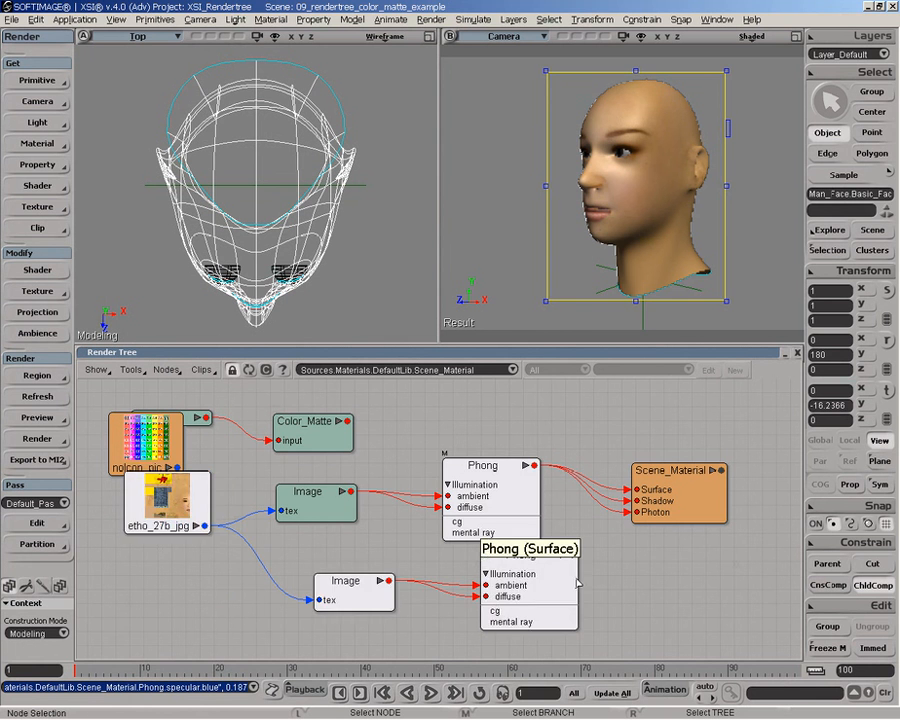
click(580, 577)
drag(345, 582, 301, 576)
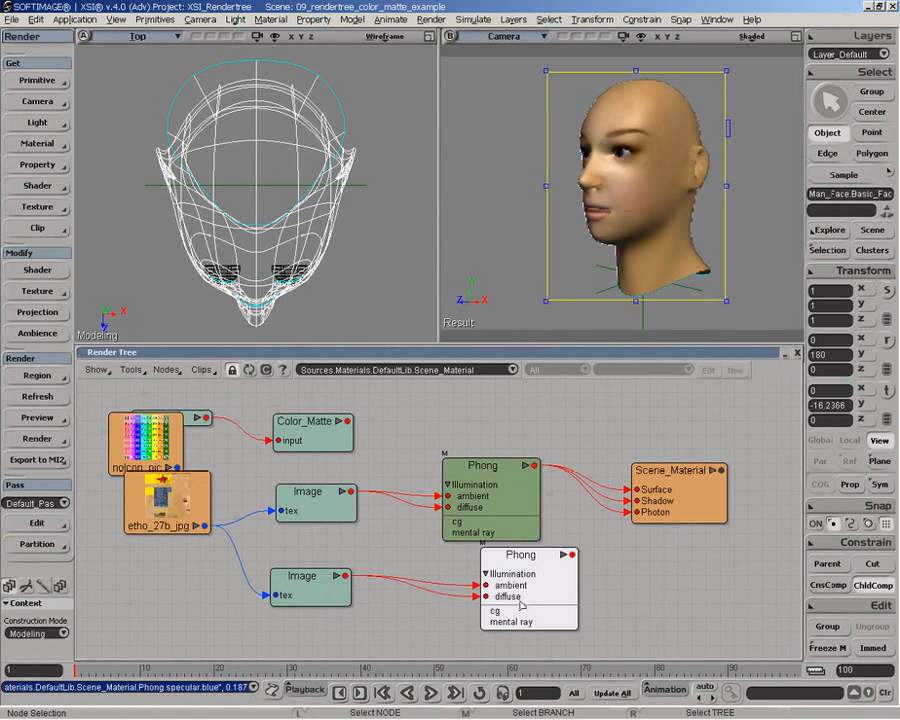
drag(521, 601, 484, 607)
drag(301, 599, 295, 597)
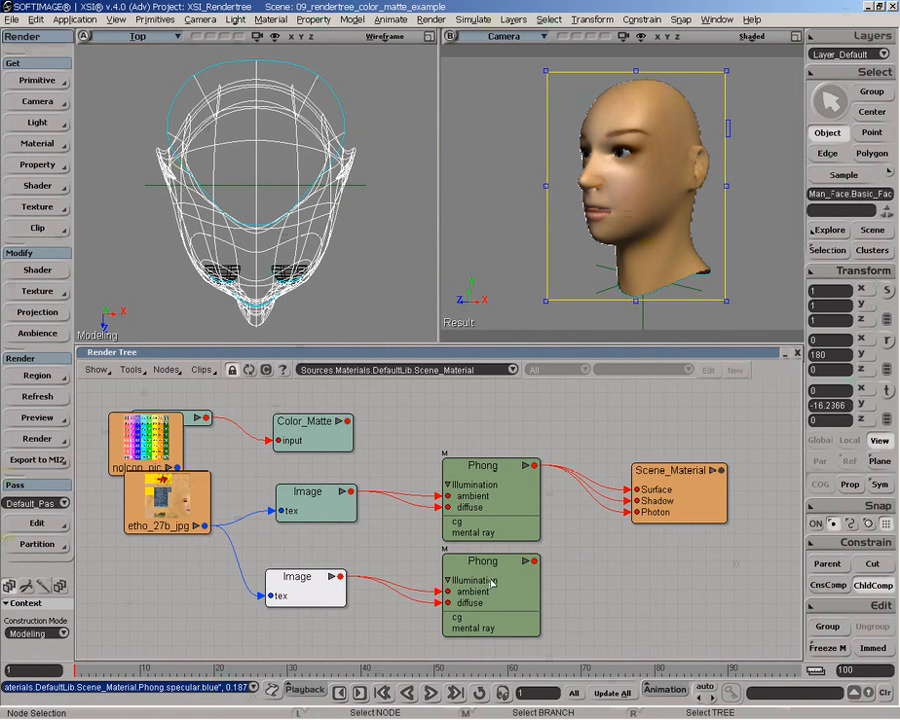
click(162, 370)
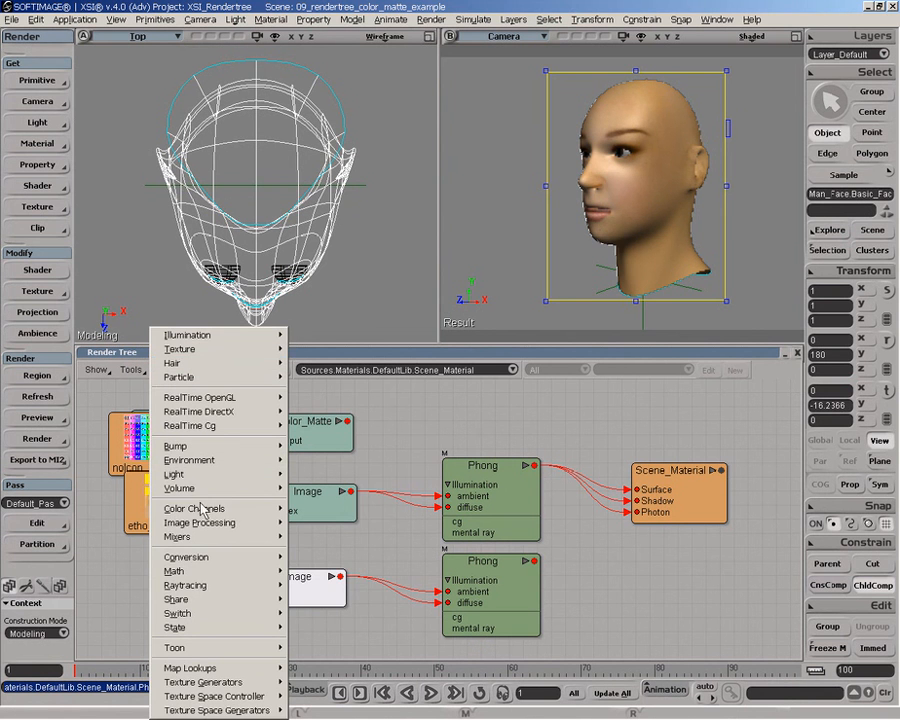
mouse_move(209, 527)
click(340, 522)
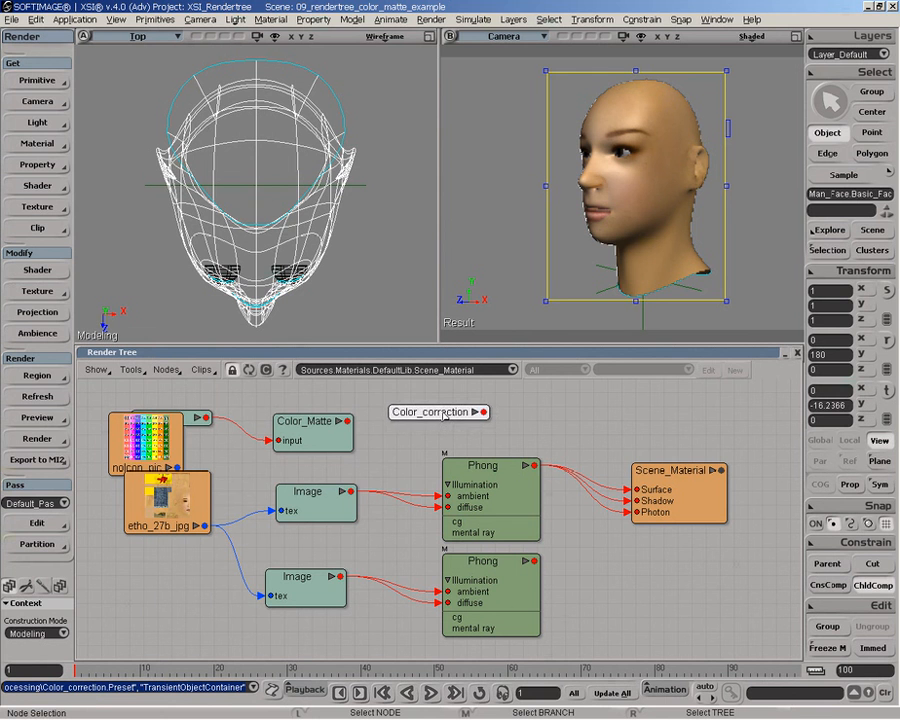
mouse_move(443, 417)
mouse_down()
mouse_move(431, 408)
mouse_move(444, 400)
mouse_up()
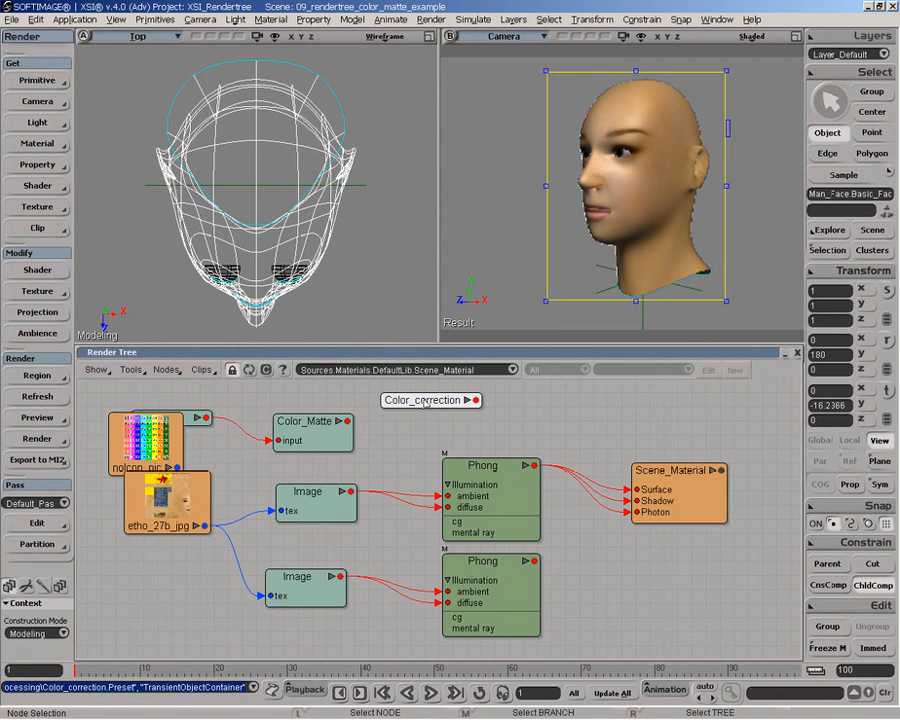
key(Delete)
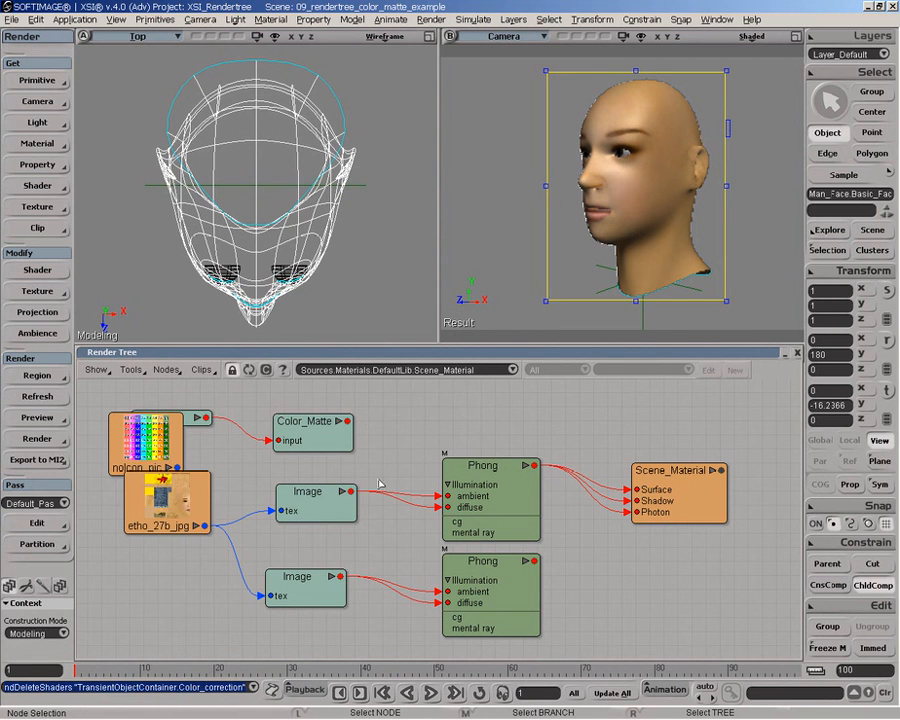
Insert a Color Correction between the lower Image and Phong copies, feeding both ambient and diffuse, and line up the three nodes.
right_click(405, 591)
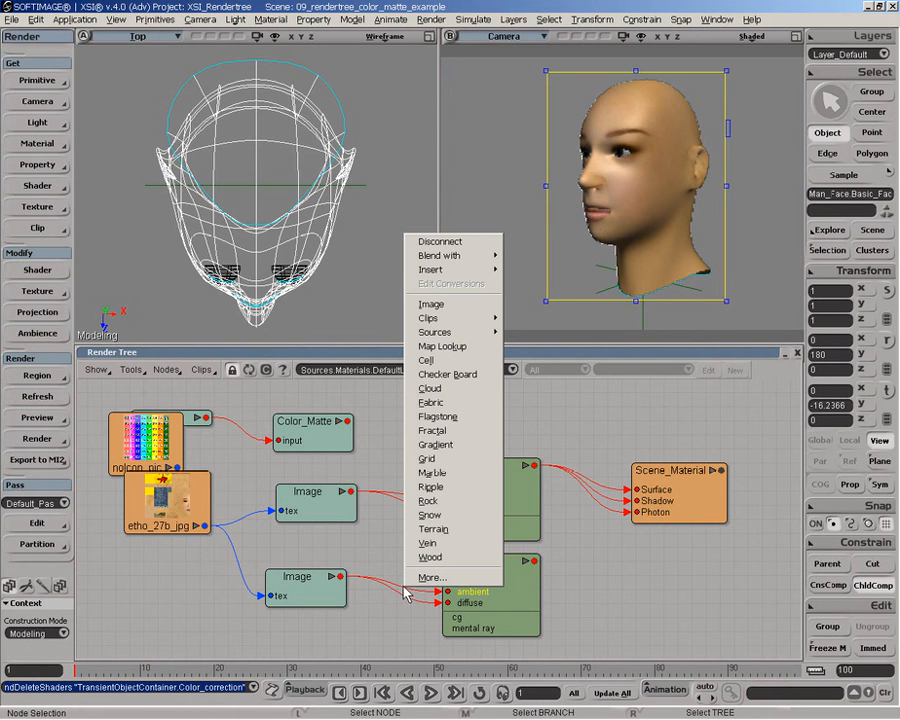
mouse_move(458, 270)
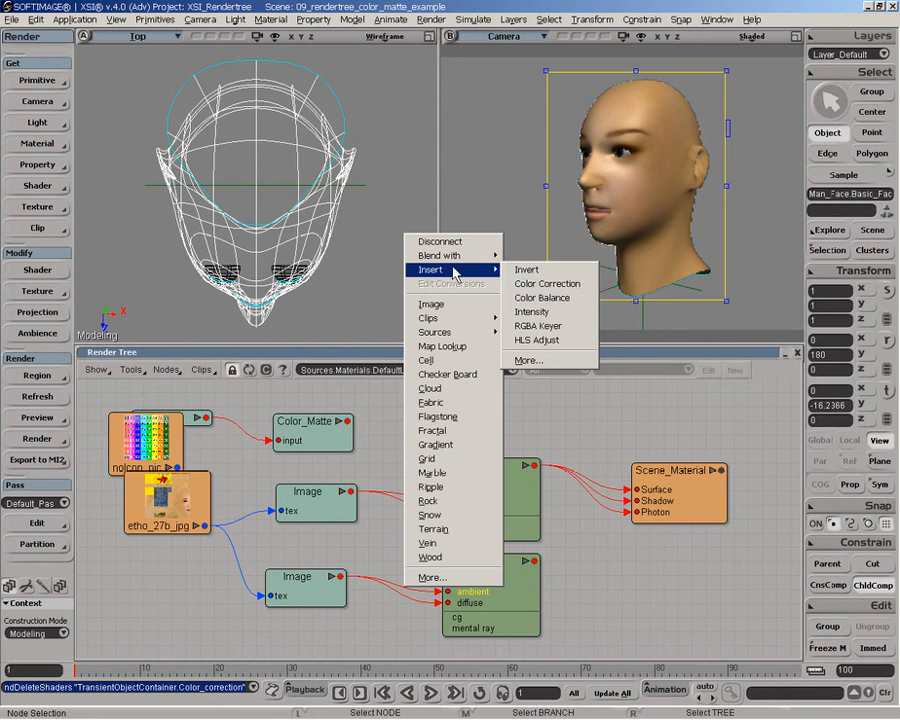
click(549, 284)
drag(490, 565, 579, 580)
drag(380, 539, 549, 616)
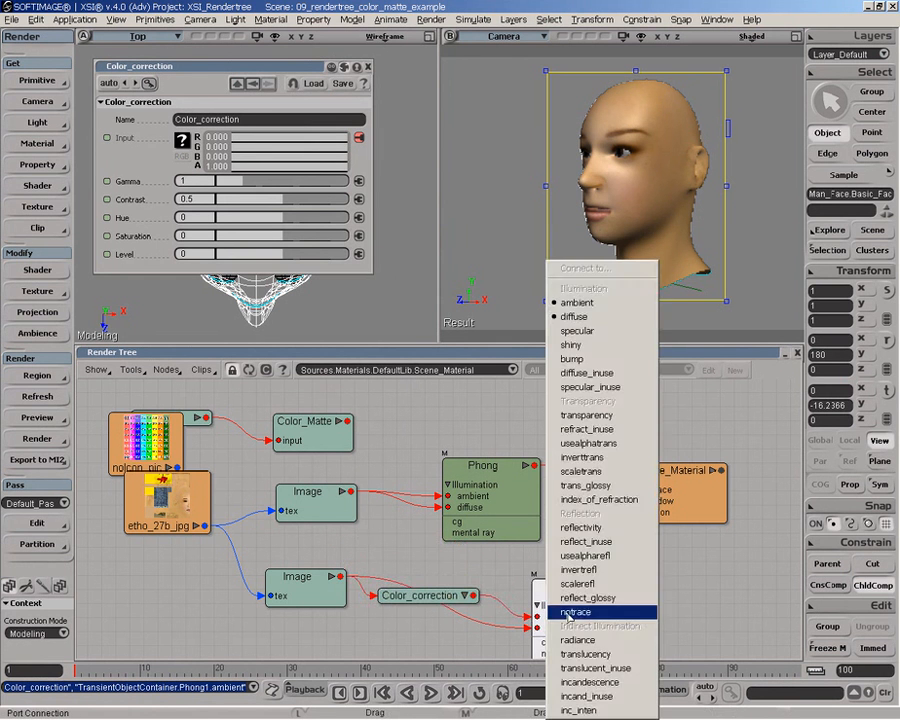
click(574, 316)
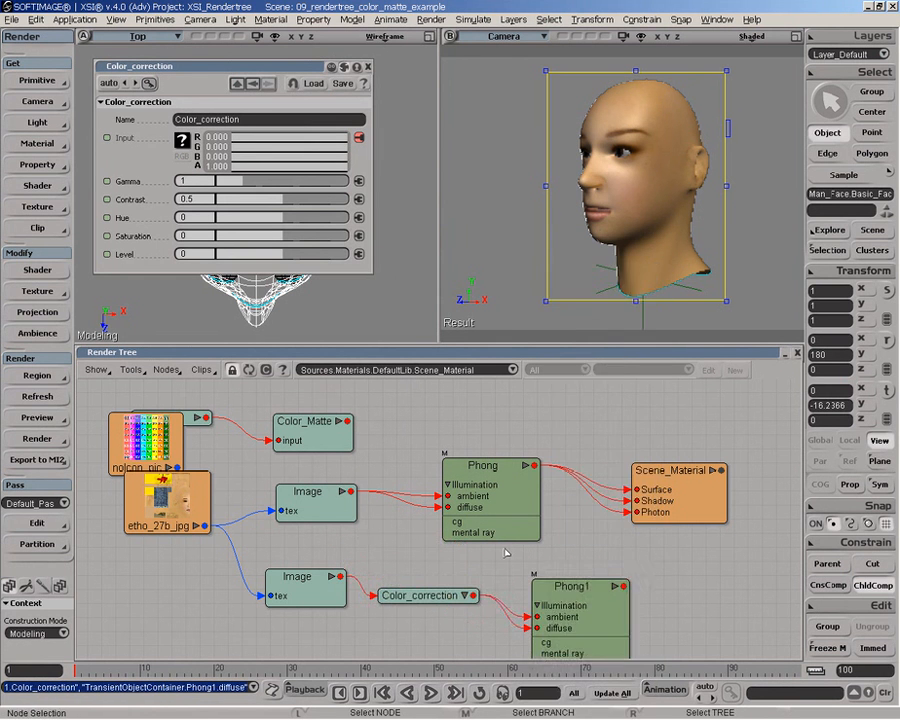
click(430, 599)
click(561, 586)
click(423, 597)
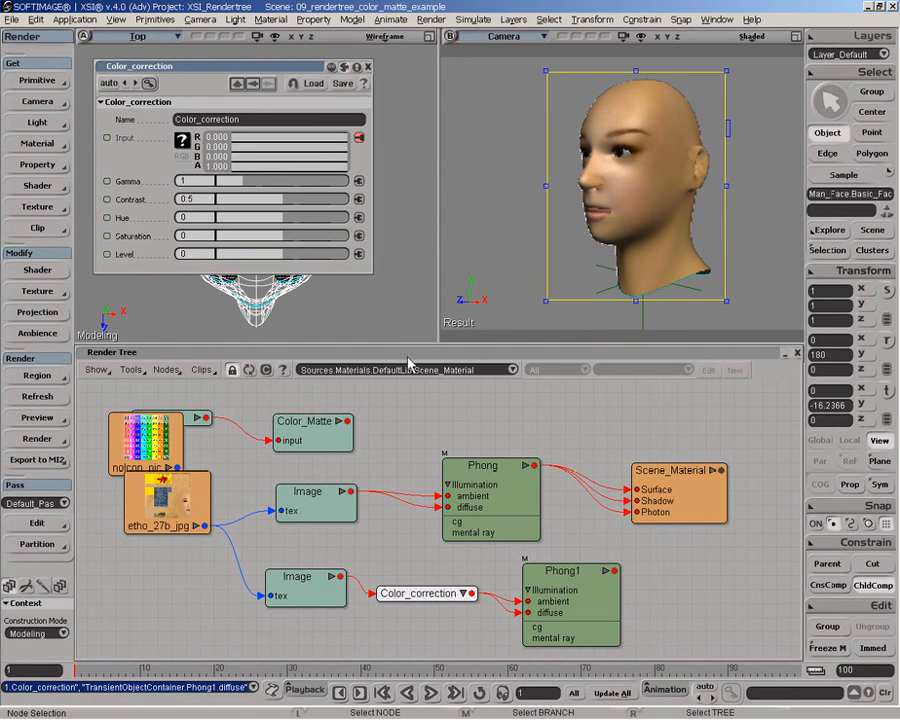
Connect Phong1 to the Surface port of Scene_Material, and set Color_correction's hue to 88.085 and level to -0.277.
drag(614, 571, 636, 474)
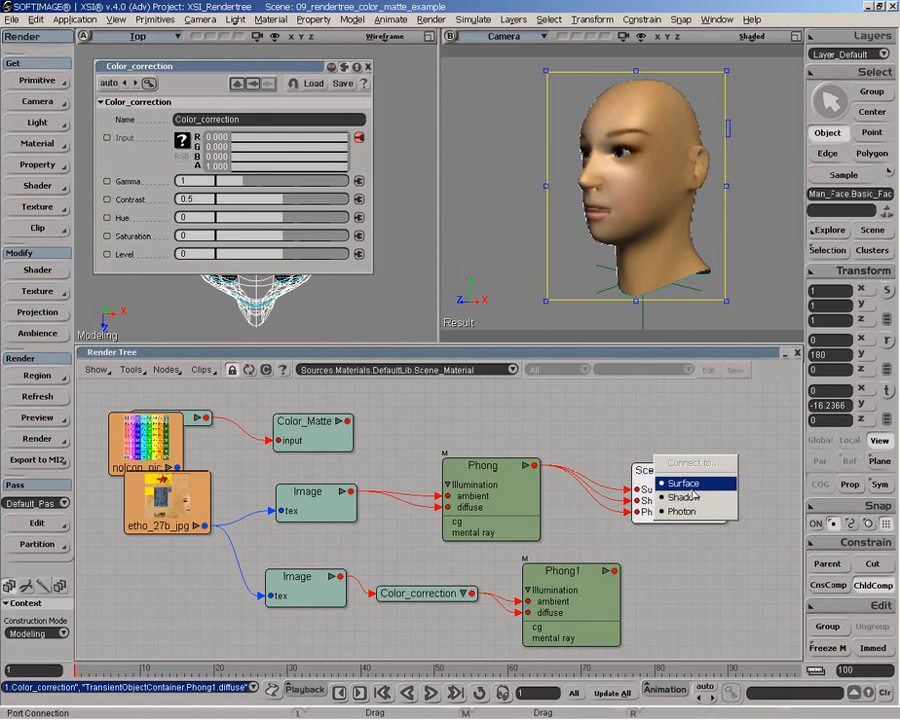
click(652, 478)
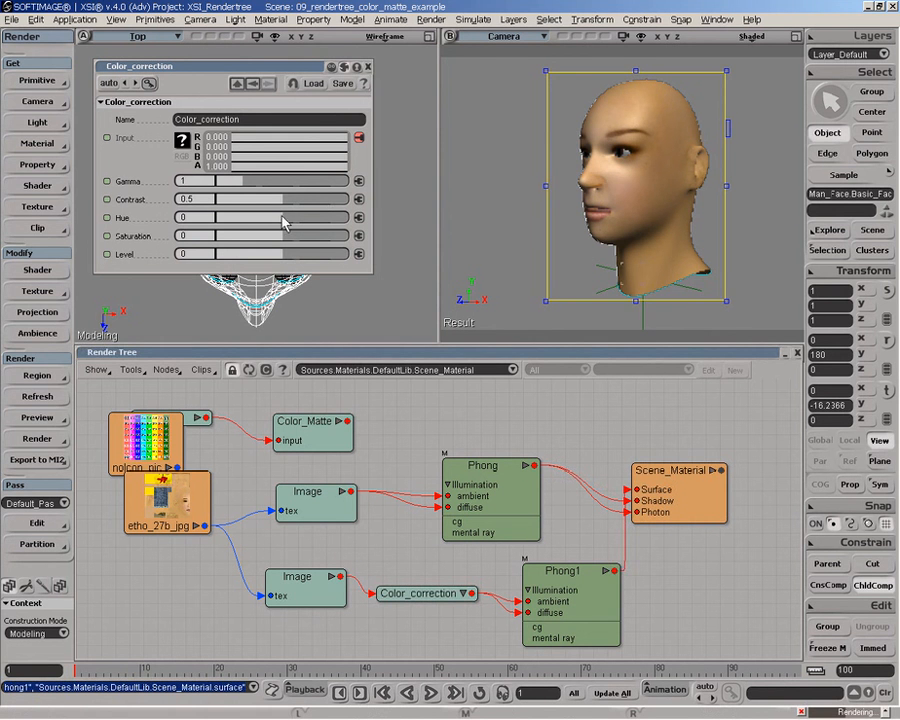
drag(286, 218, 262, 255)
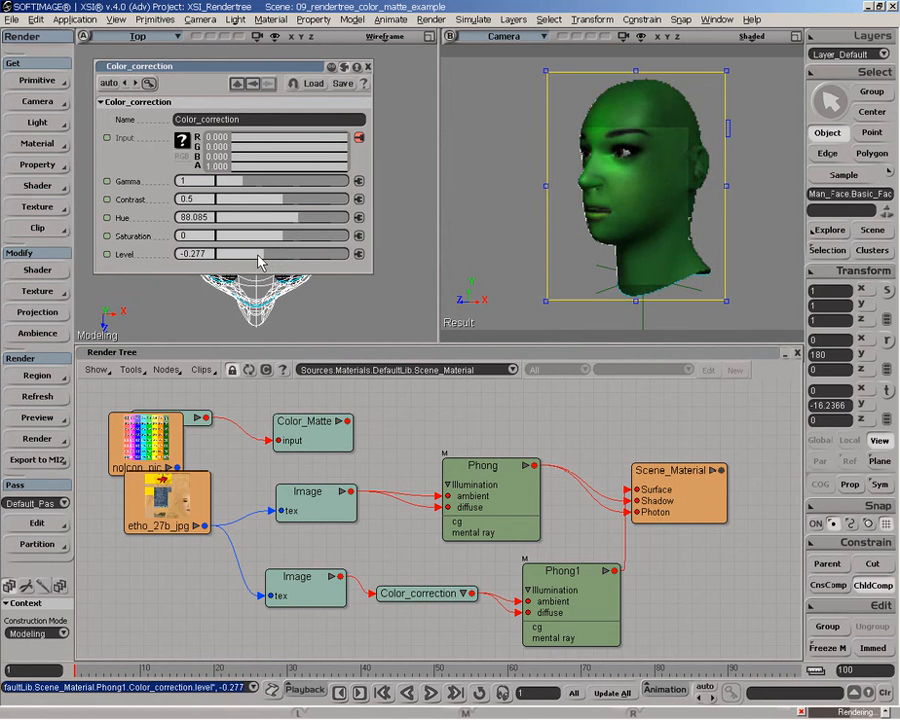
click(367, 66)
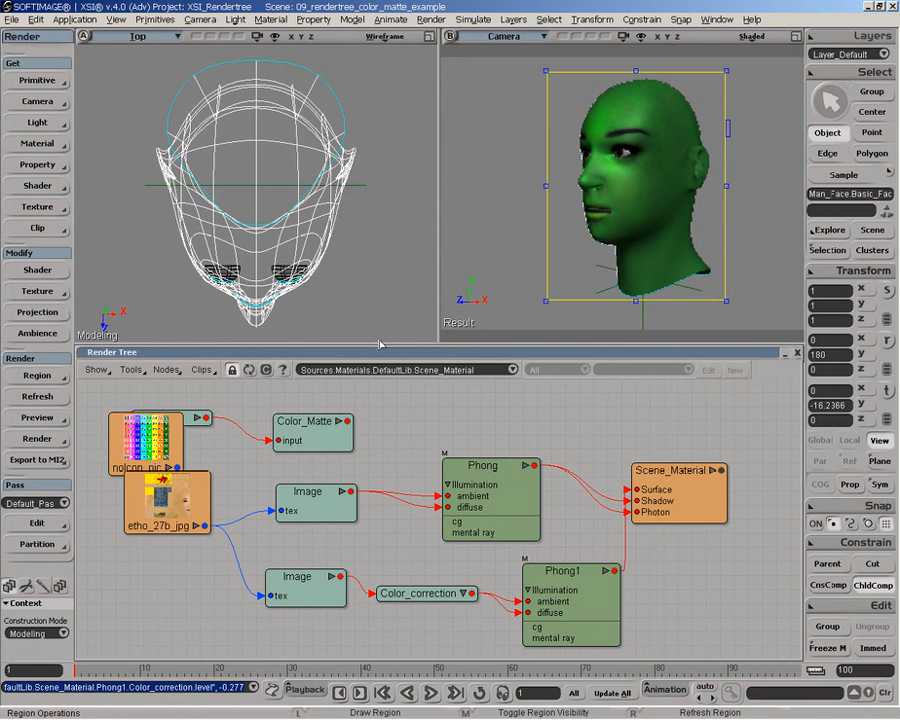
Assign the Texture_Support projection to the lower Image node and enable its bump mapping with a factor of 12.8492.
click(300, 595)
double_click(300, 595)
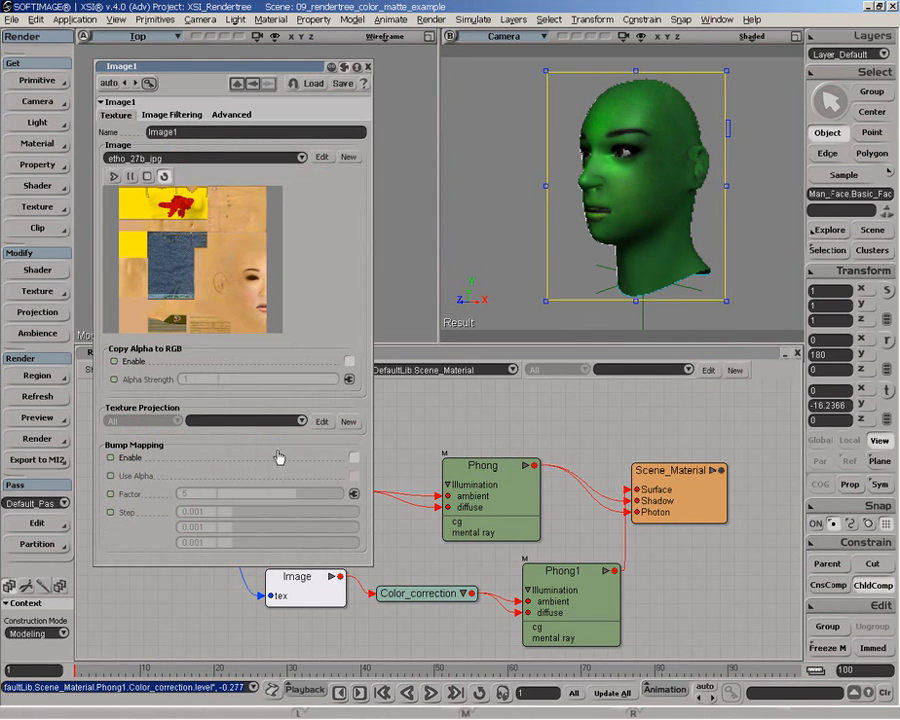
click(290, 421)
click(282, 422)
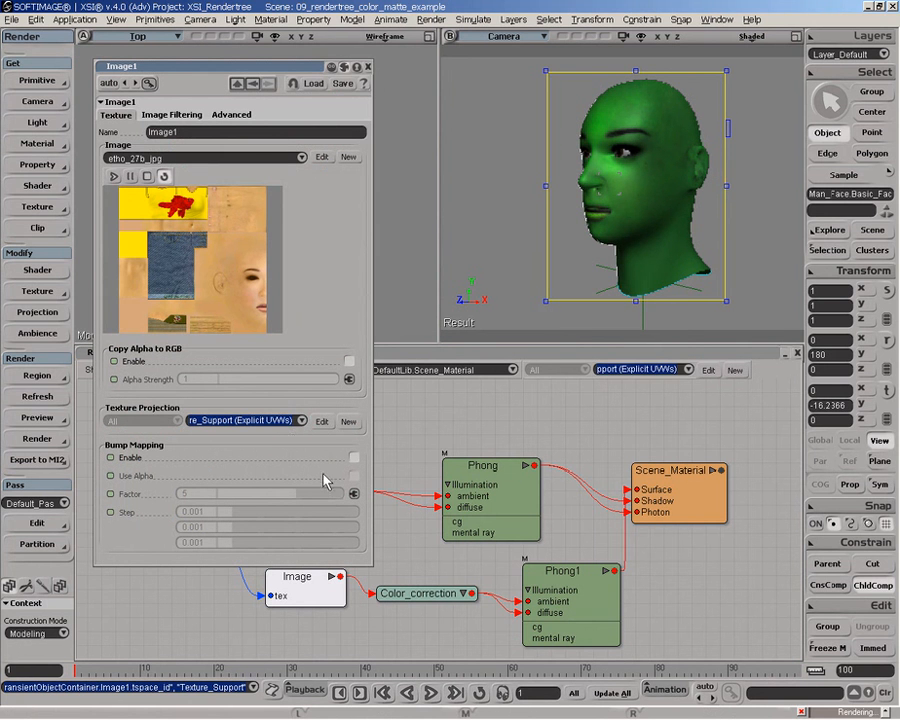
click(354, 459)
drag(313, 505, 323, 502)
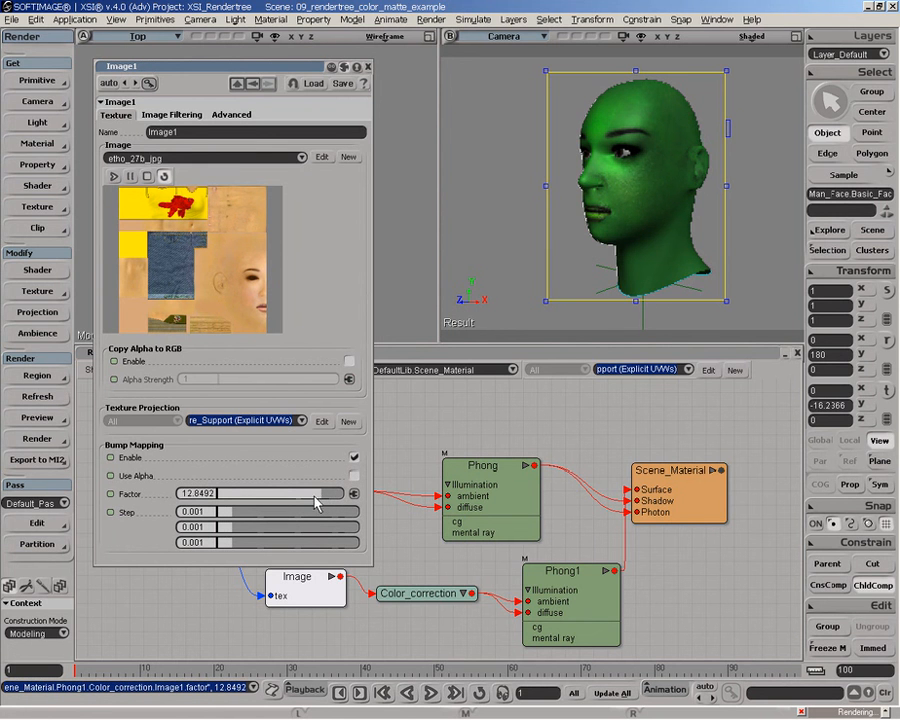
click(367, 67)
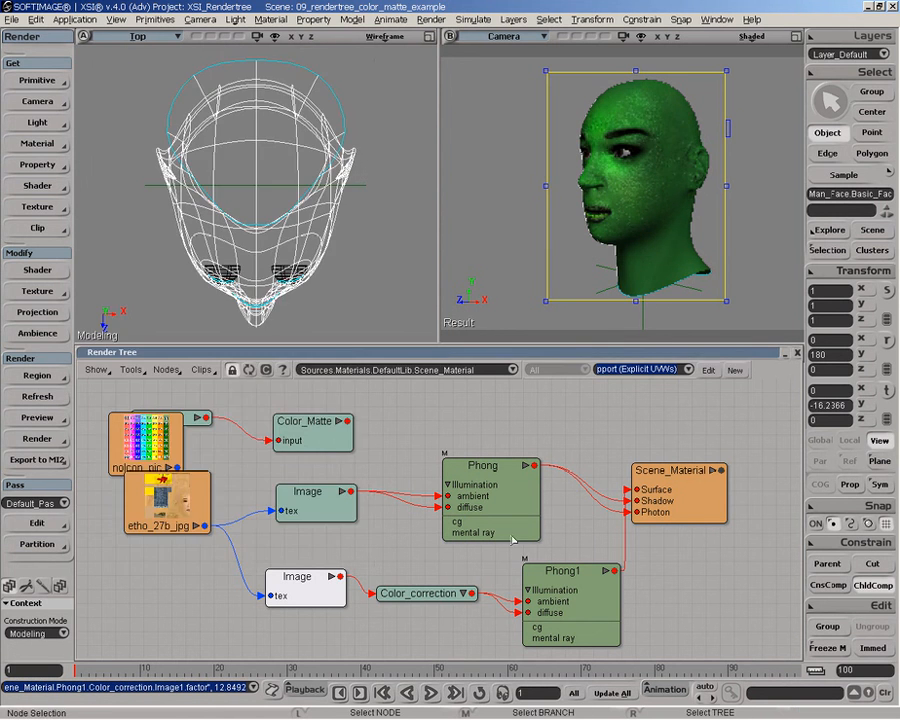
Spread out the Phong, Phong1 and Scene_Material nodes to leave room between the Phong branches and the material.
drag(503, 482, 516, 465)
drag(728, 509, 758, 497)
drag(662, 499, 707, 504)
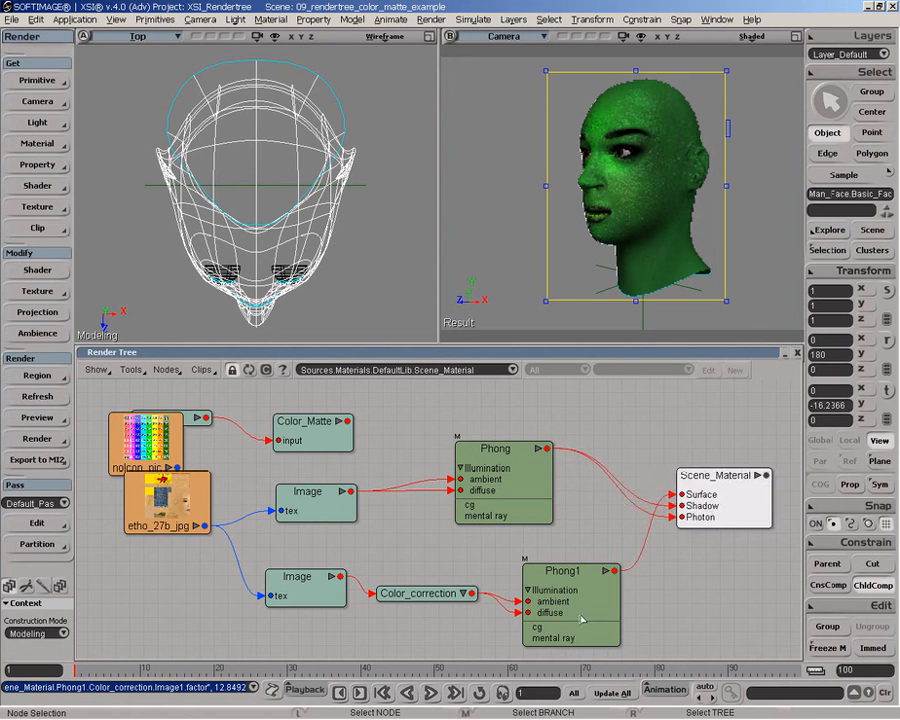
drag(574, 612, 557, 602)
drag(491, 473, 504, 469)
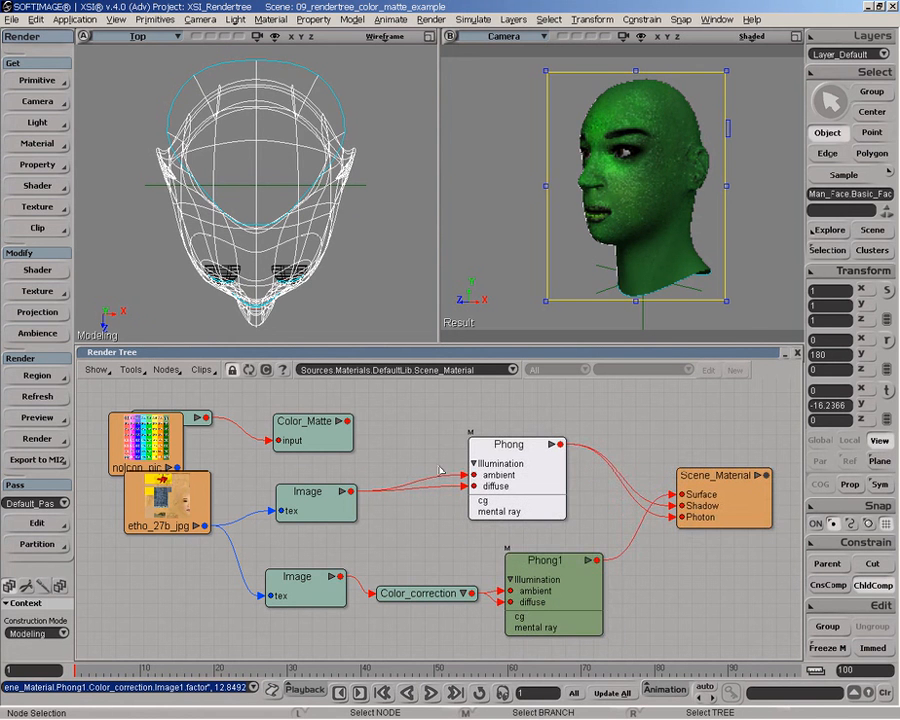
Add a Mix_2colors node before Scene_Material, with Phong connected to base_color and Phong1 to color1.
click(174, 369)
mouse_move(180, 536)
click(312, 535)
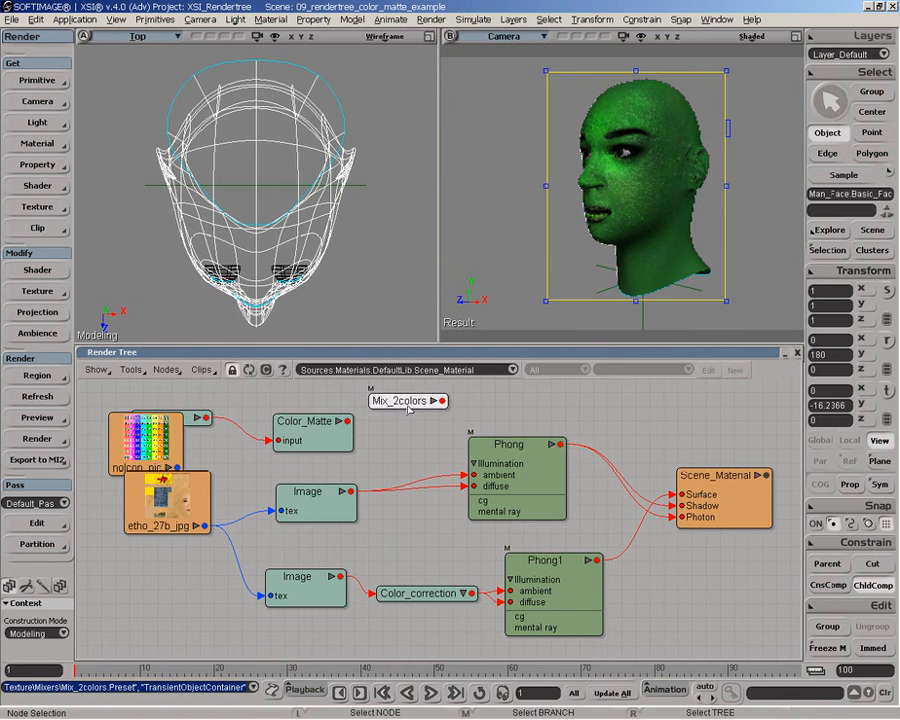
drag(409, 401, 634, 406)
drag(514, 463, 641, 408)
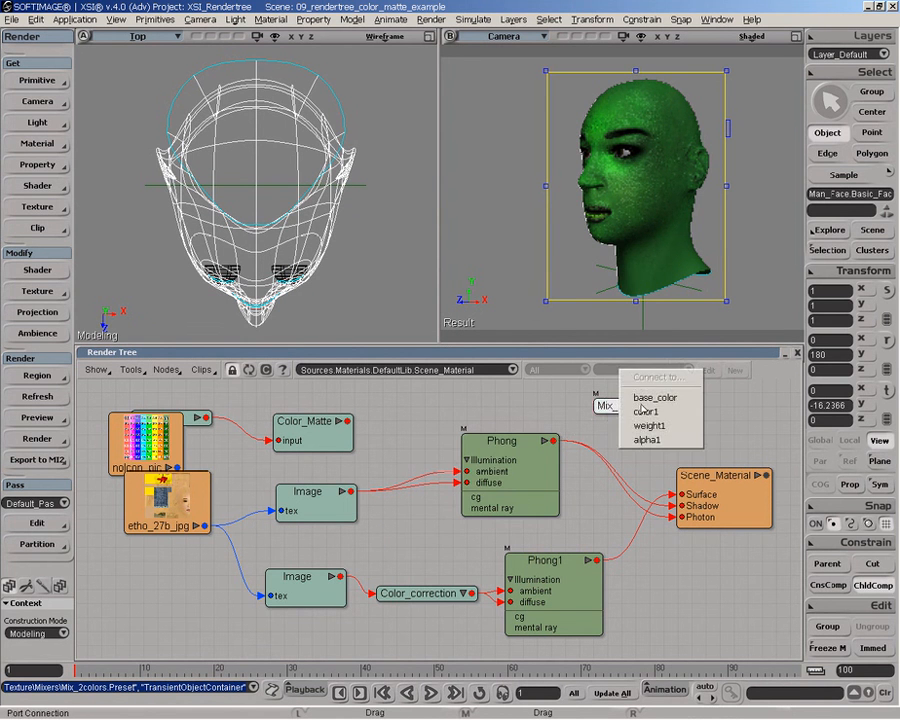
click(640, 404)
click(655, 418)
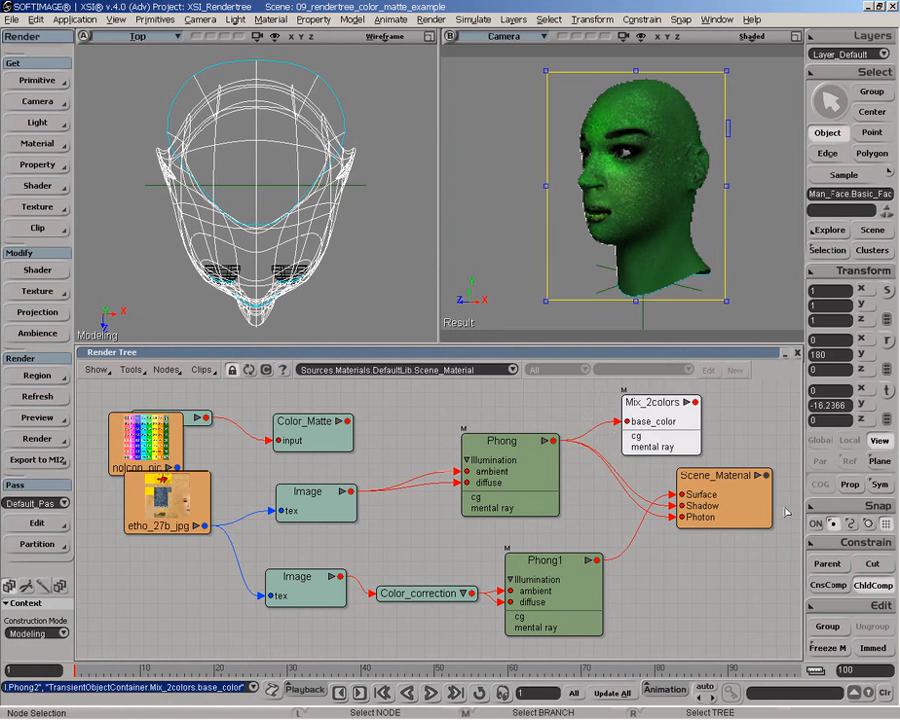
drag(593, 561, 652, 445)
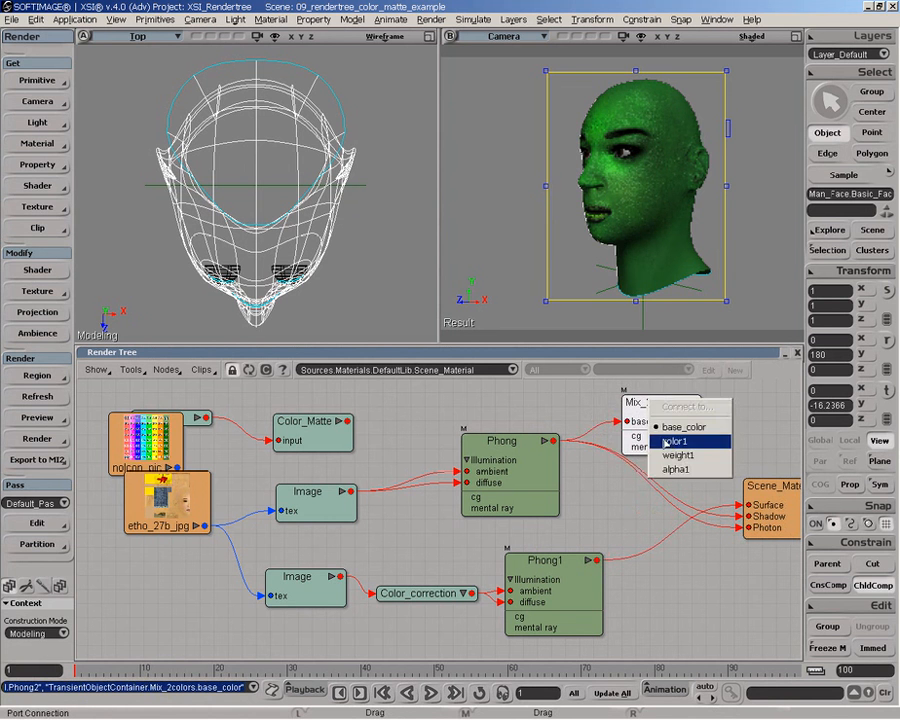
click(714, 438)
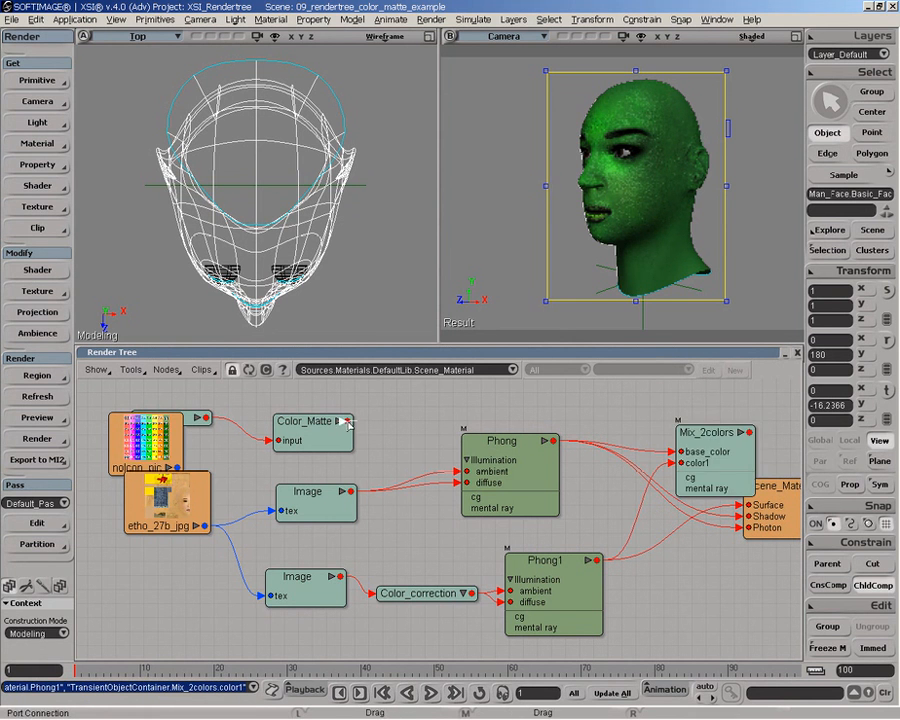
Connect Color_Matte to the weight1 port of Mix_2colors, and Mix_2colors to the Surface port of Scene_Material.
drag(348, 421, 738, 466)
click(710, 487)
click(765, 482)
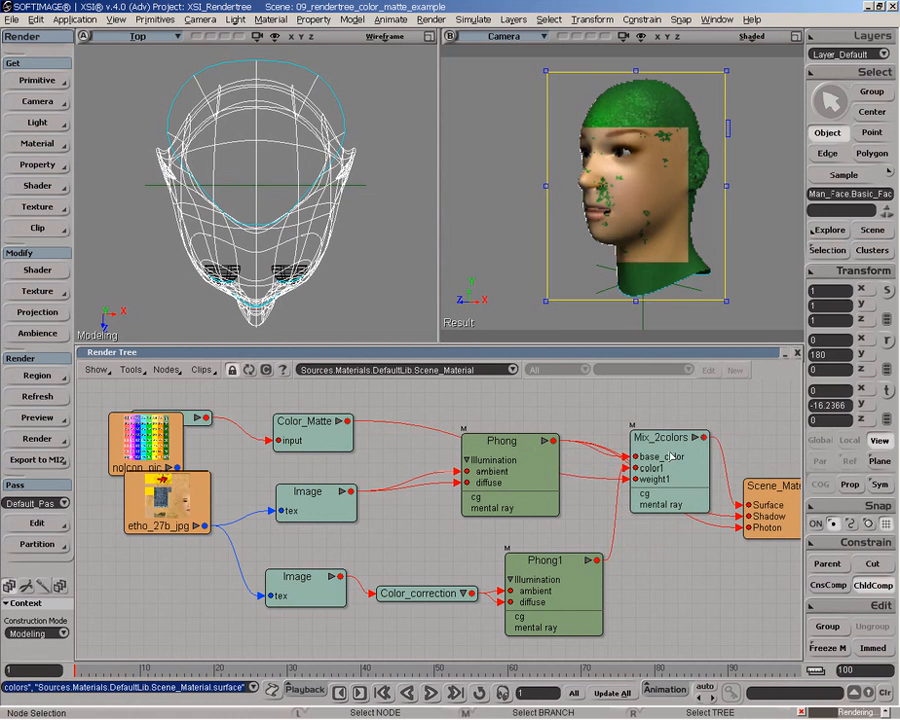
Auto-arrange the render tree and reposition Scene_Material, Mix_2colors and the etho_27b_jpg clip for clearer spacing.
key(r)
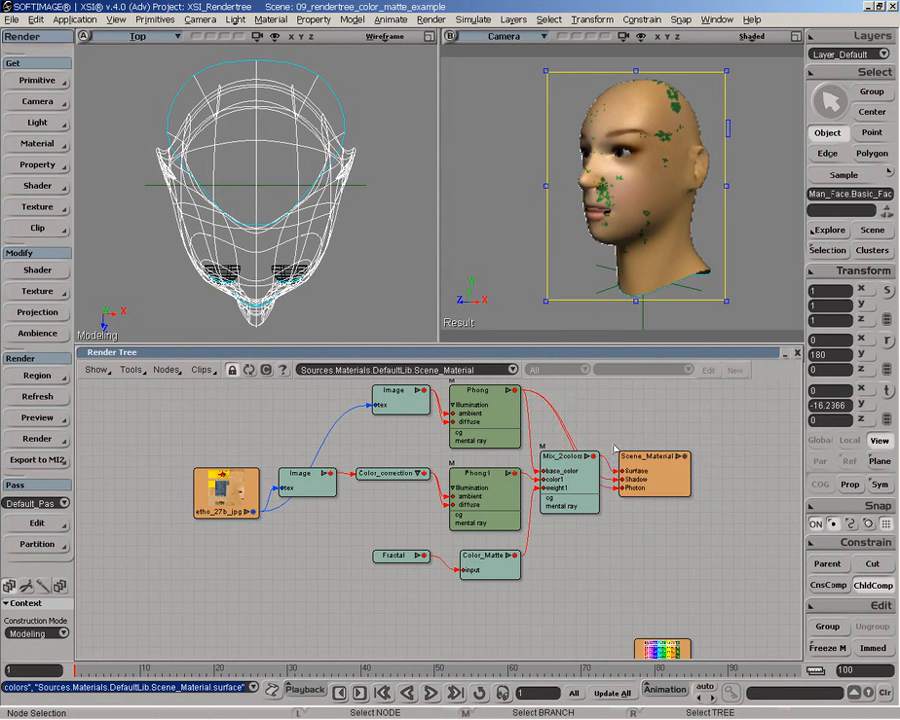
drag(639, 487, 673, 452)
click(571, 478)
drag(573, 481, 585, 483)
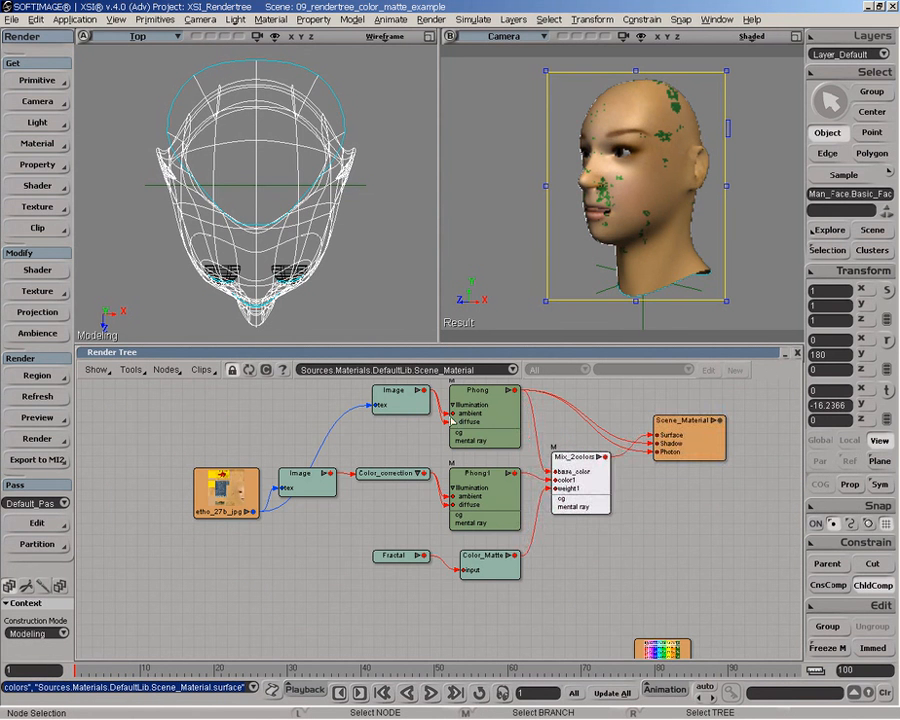
drag(212, 495, 199, 426)
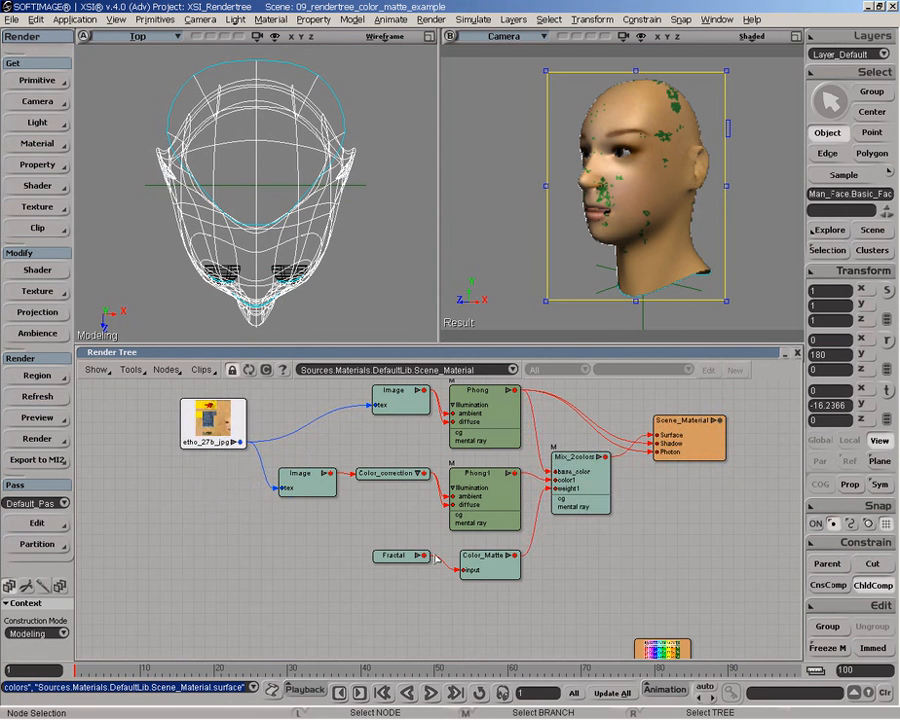
Open Color_Matte's properties, try a maximum threshold of 0.947, and set it to 0.463.
click(478, 569)
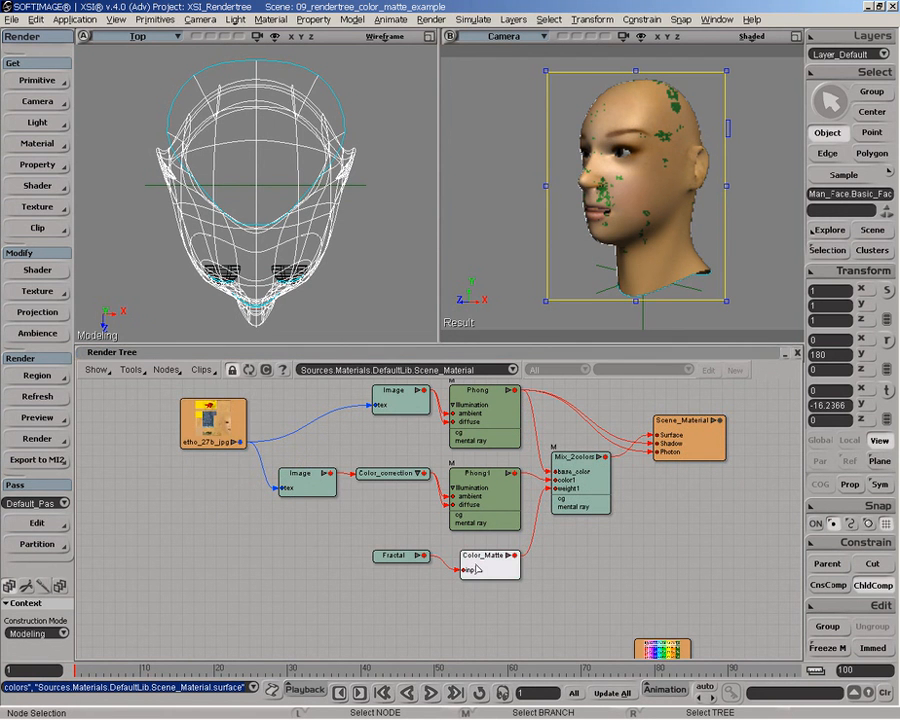
drag(230, 297, 343, 299)
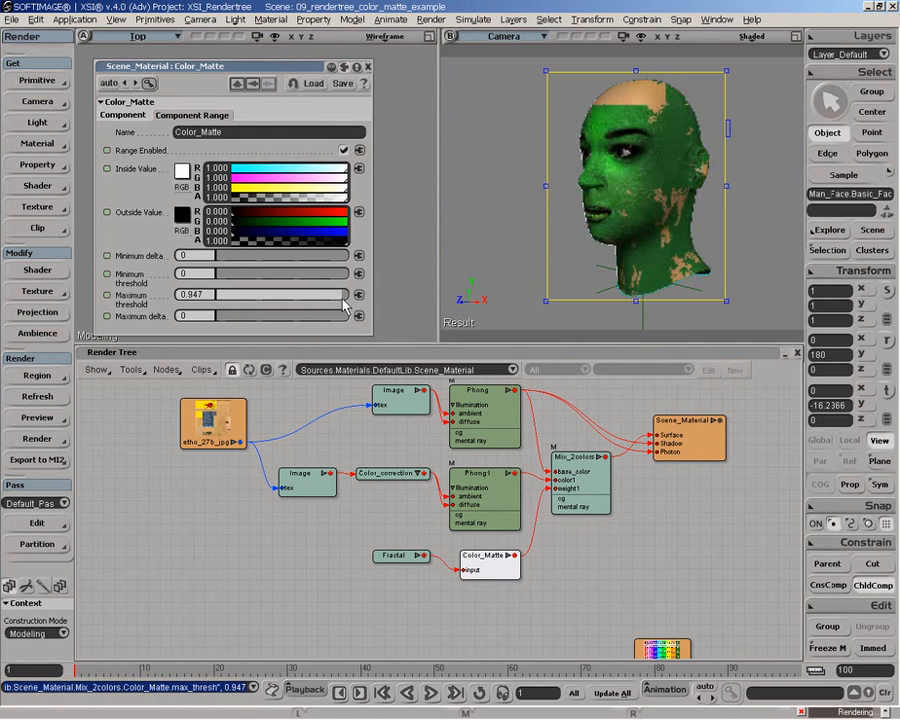
drag(343, 305, 279, 298)
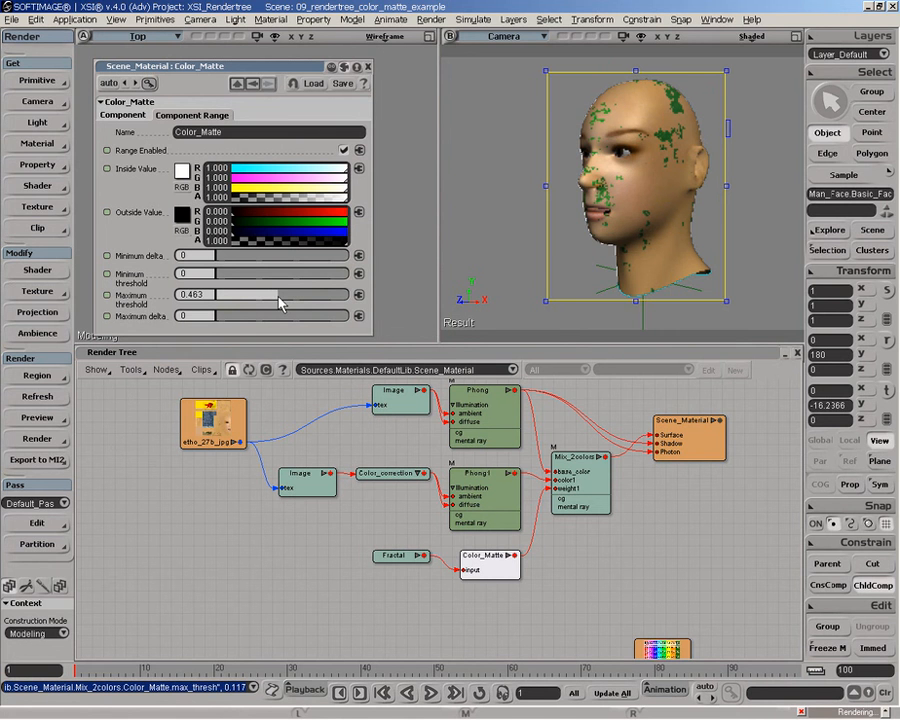
Go to frame 94 and set Color_Matte's maximum threshold to 0.899.
click(757, 672)
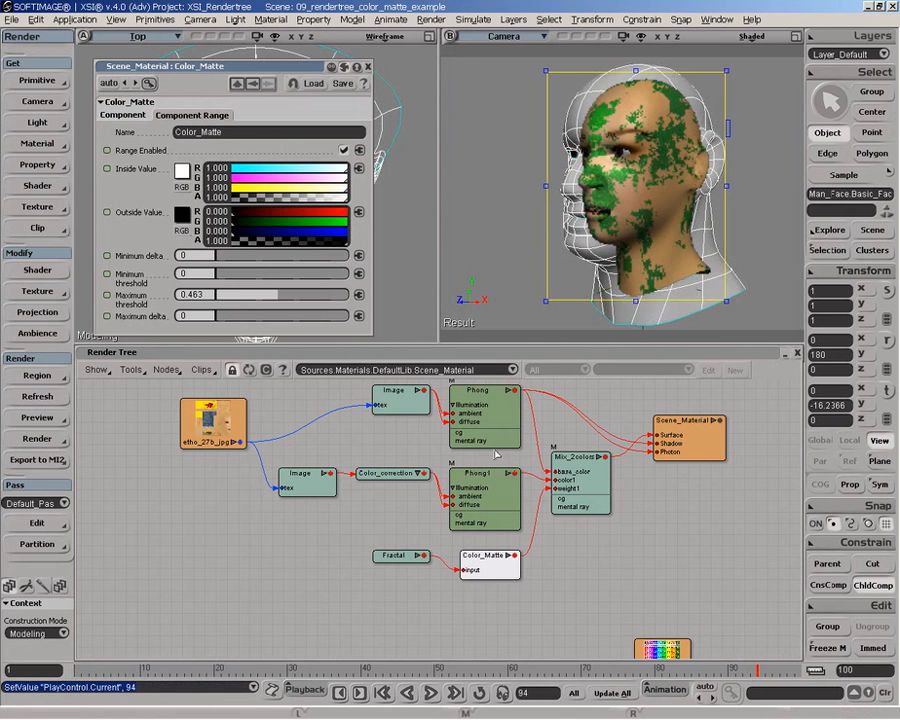
click(336, 296)
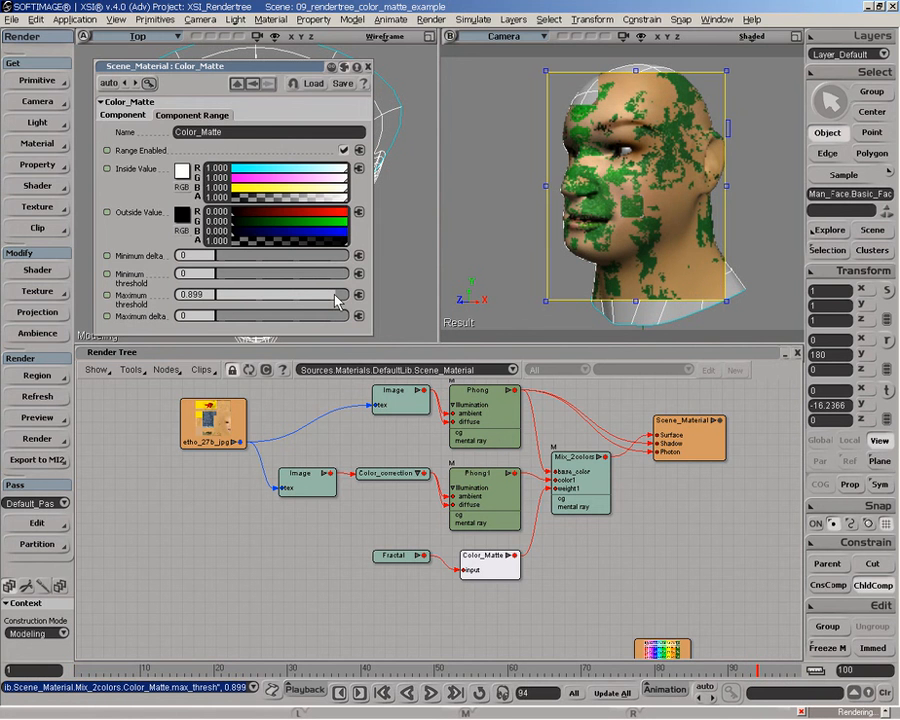